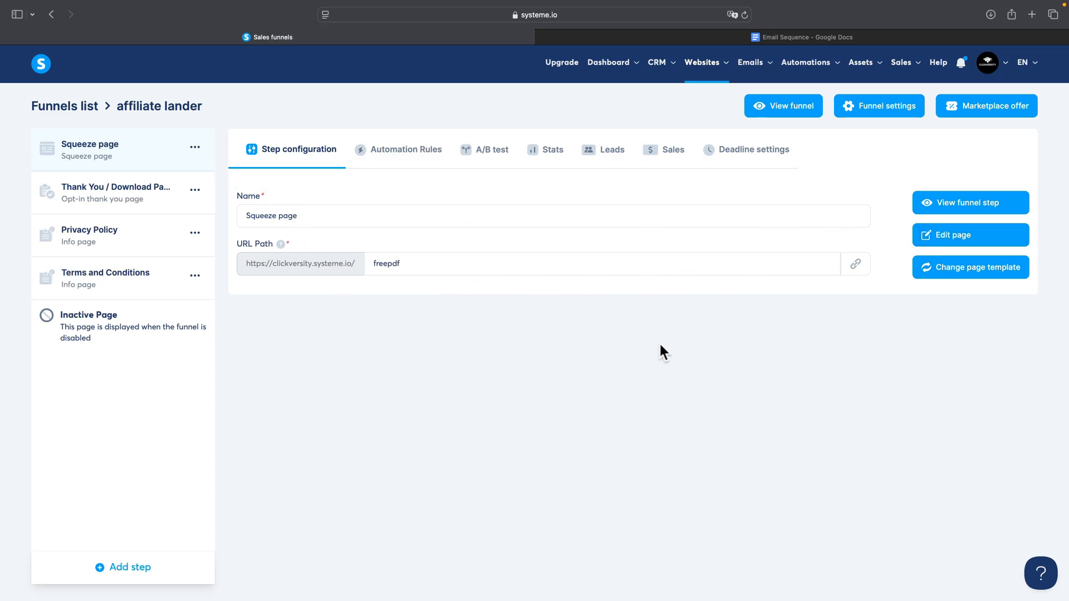
# Step: Edit the squeeze page, add a form input above the first name field and open its input type choices
pyautogui.click(935, 237)
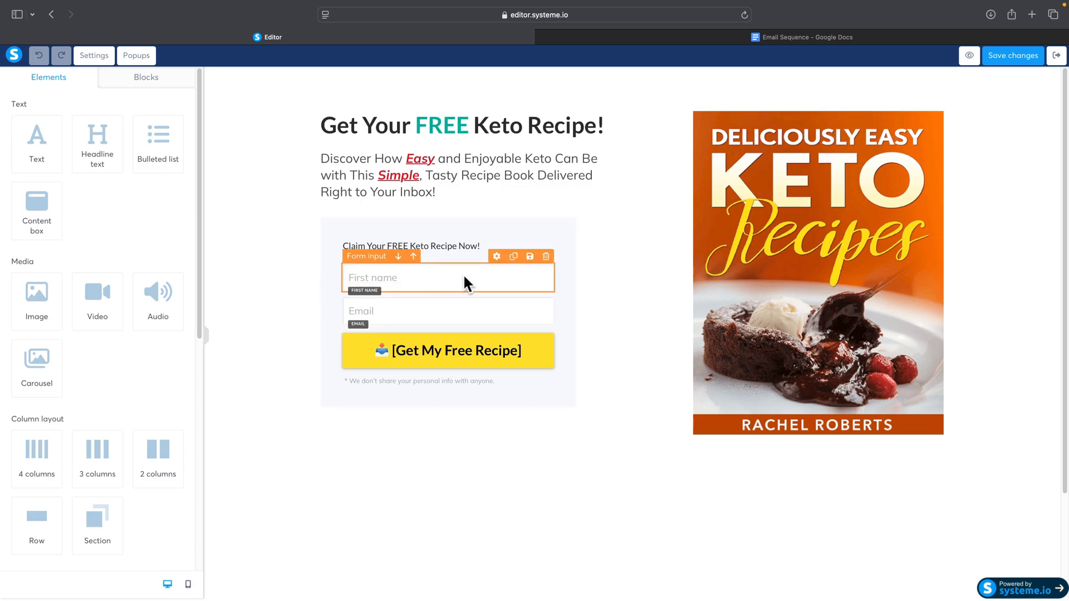
pyautogui.scroll(-5, 41, 353)
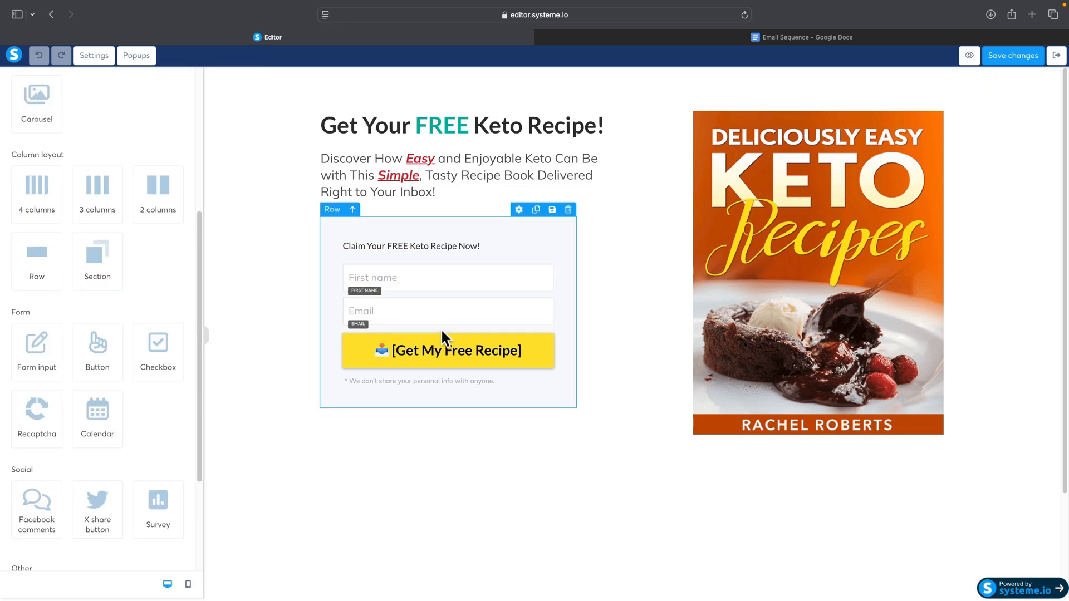
pyautogui.moveTo(41, 346); pyautogui.dragTo(417, 269)
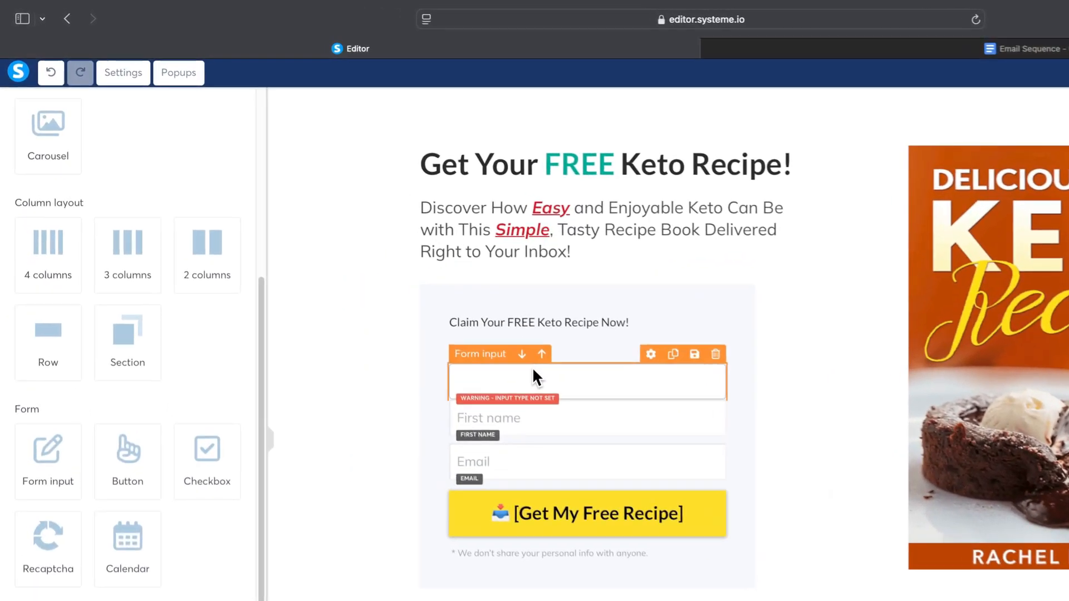
pyautogui.click(433, 313)
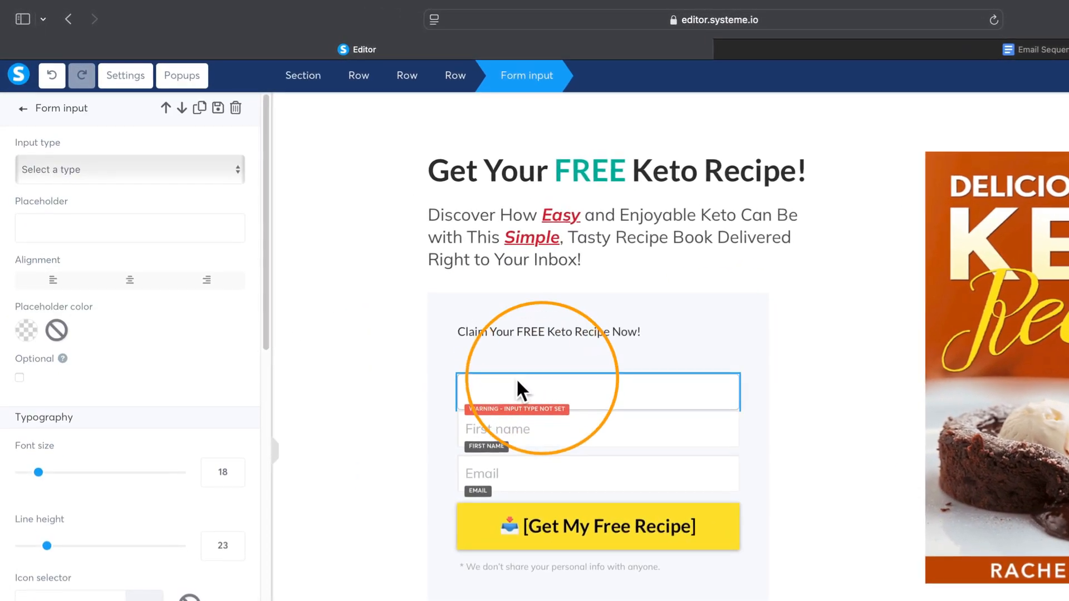
pyautogui.click(86, 179)
pyautogui.click(85, 225)
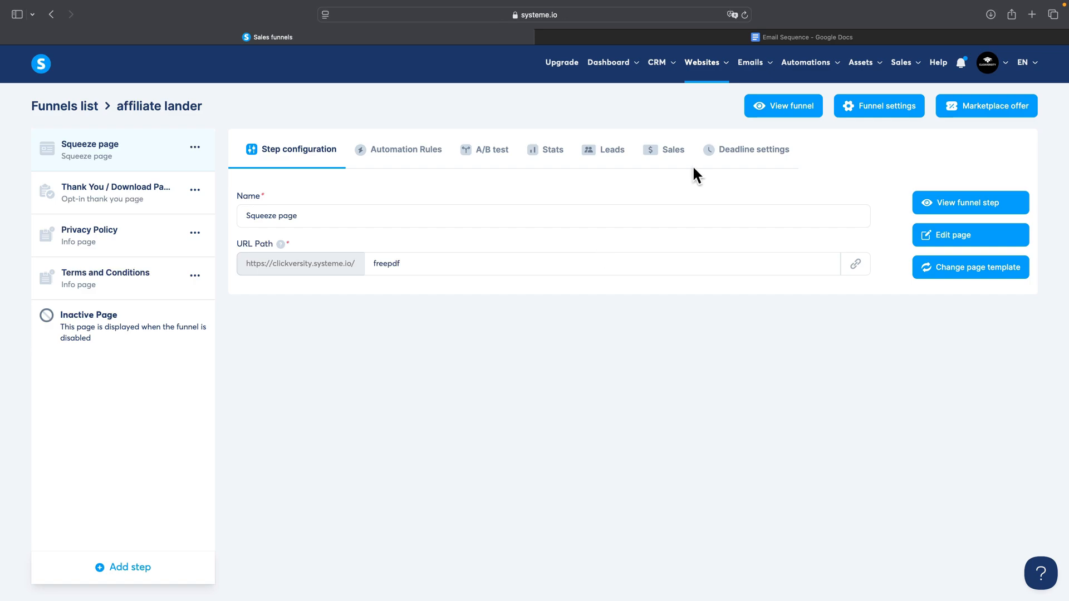
# Step: Create an email campaign named Test, choose the contact address as sender email address, and save it
pyautogui.moveTo(755, 61)
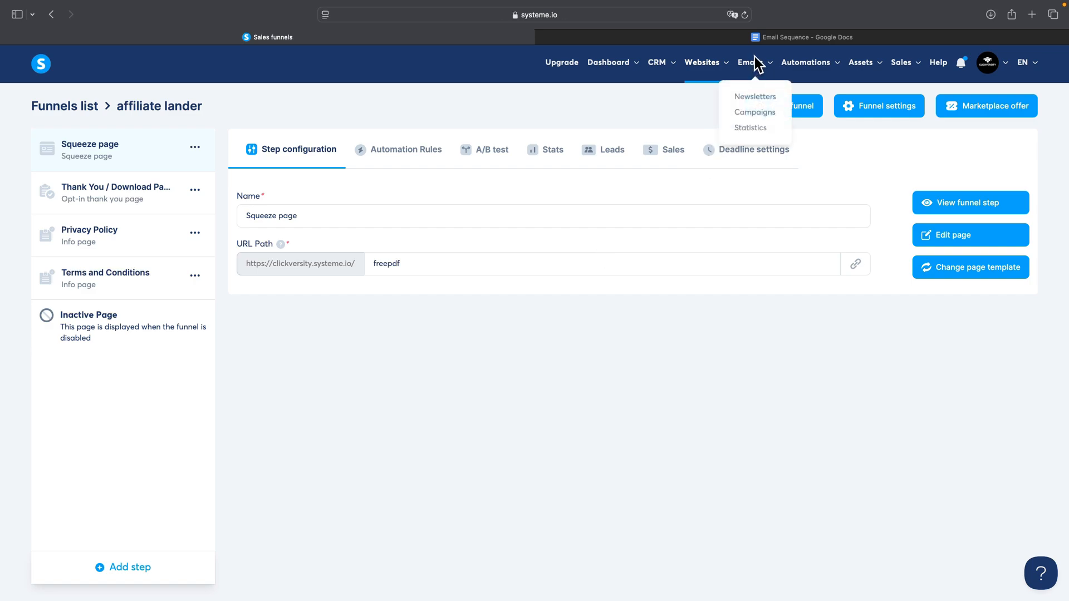
pyautogui.click(760, 115)
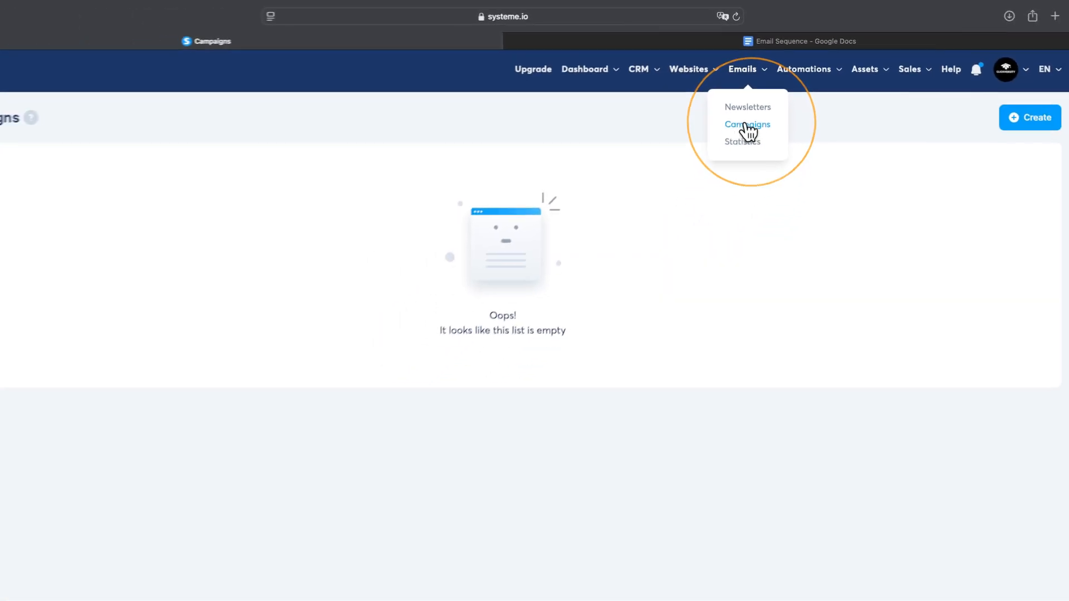
pyautogui.click(1000, 110)
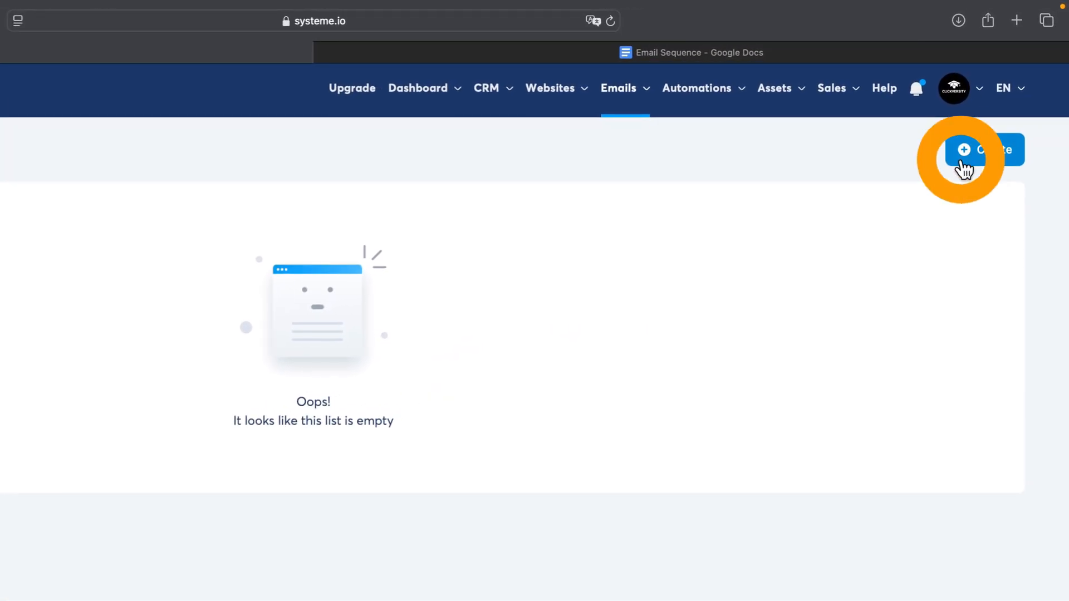
pyautogui.click(435, 252)
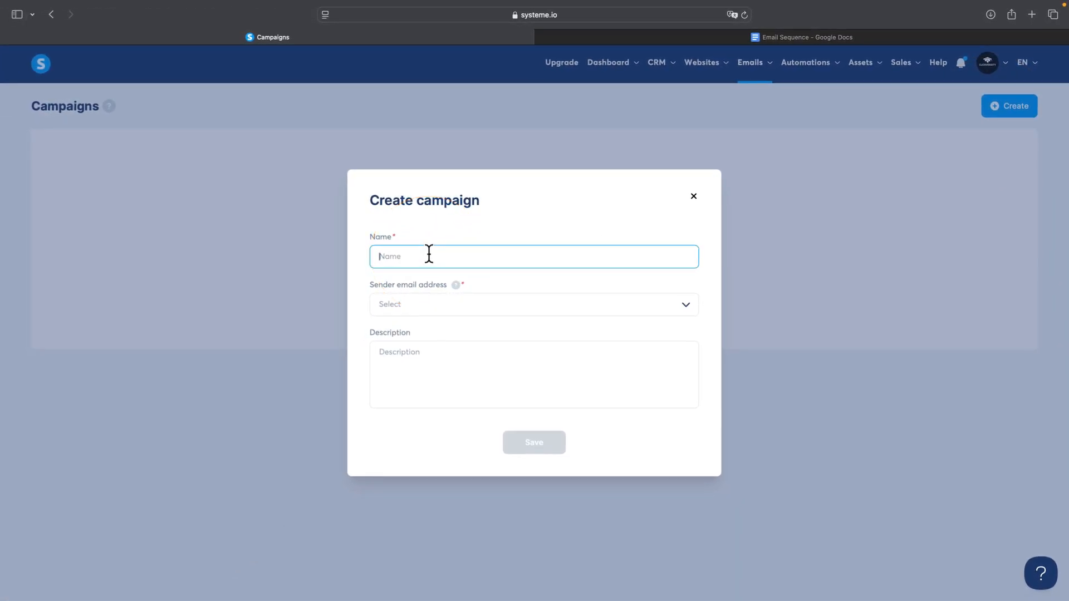
pyautogui.write('Test')
pyautogui.click(457, 283)
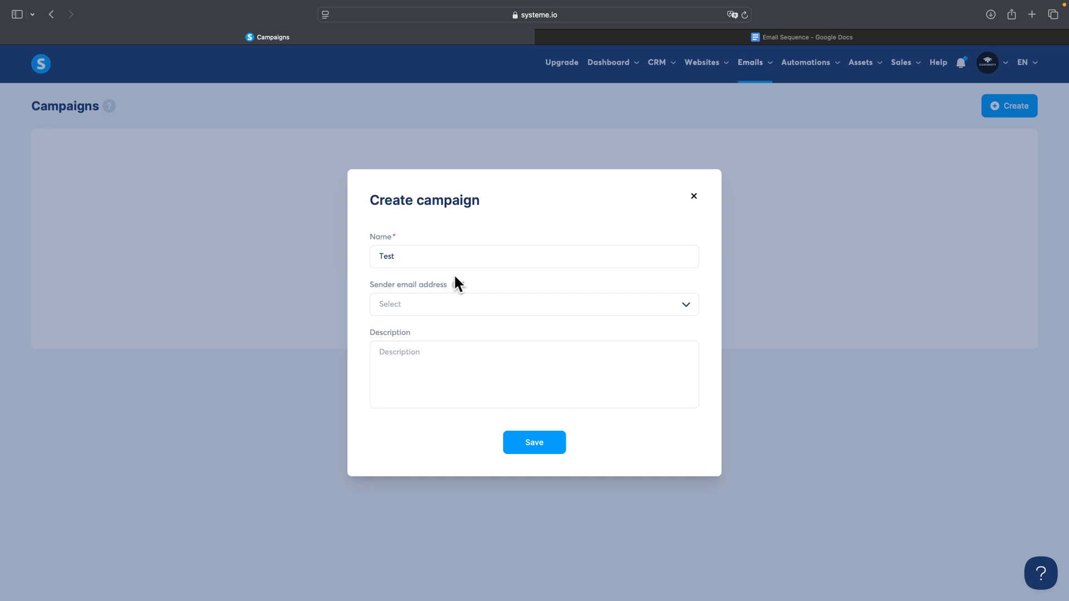
pyautogui.click(464, 304)
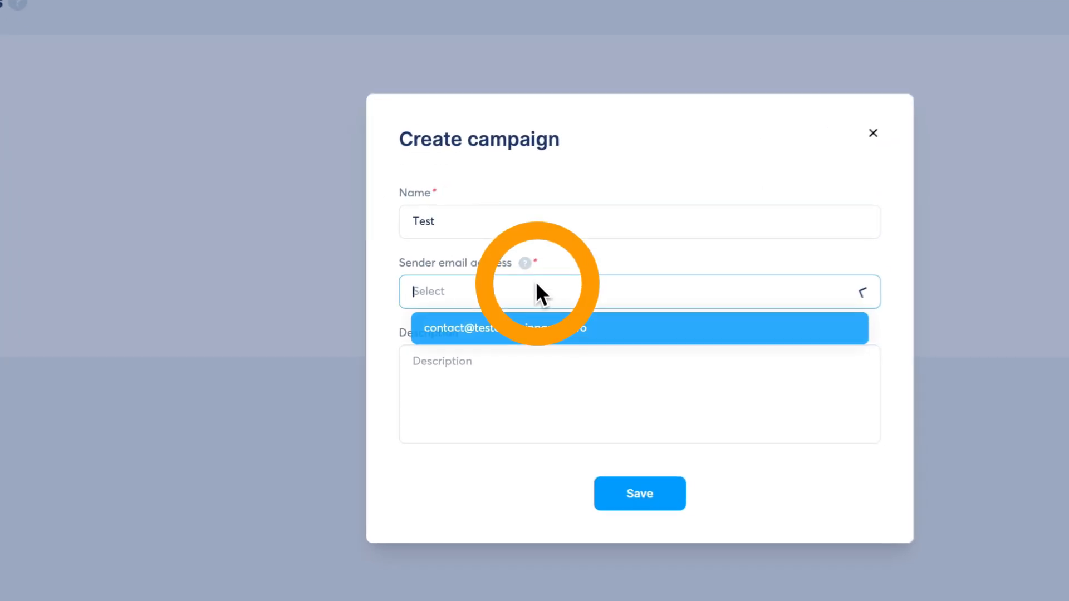
pyautogui.click(461, 326)
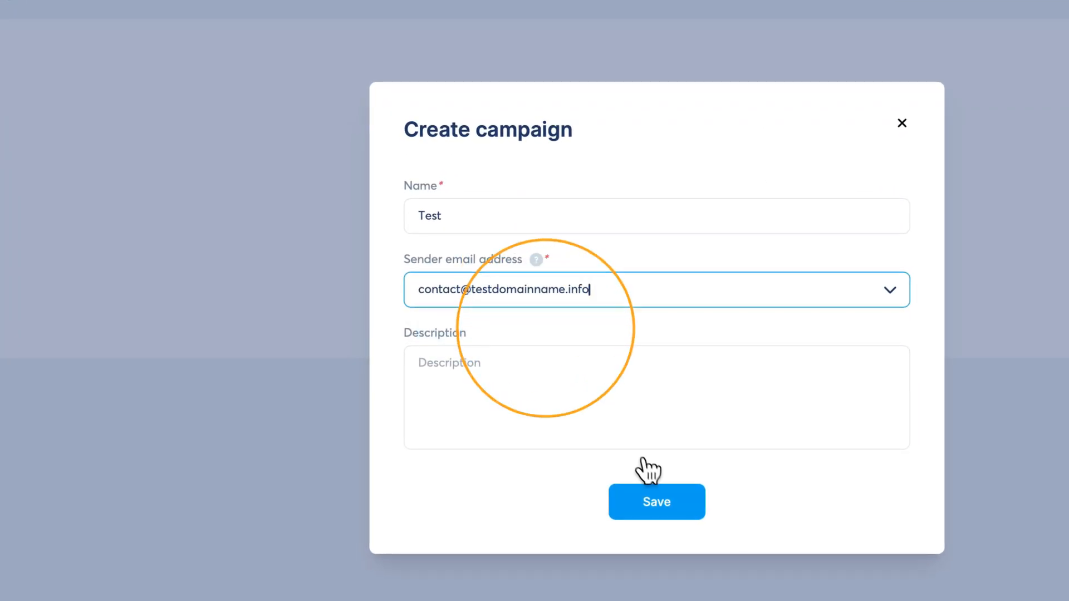
pyautogui.click(657, 504)
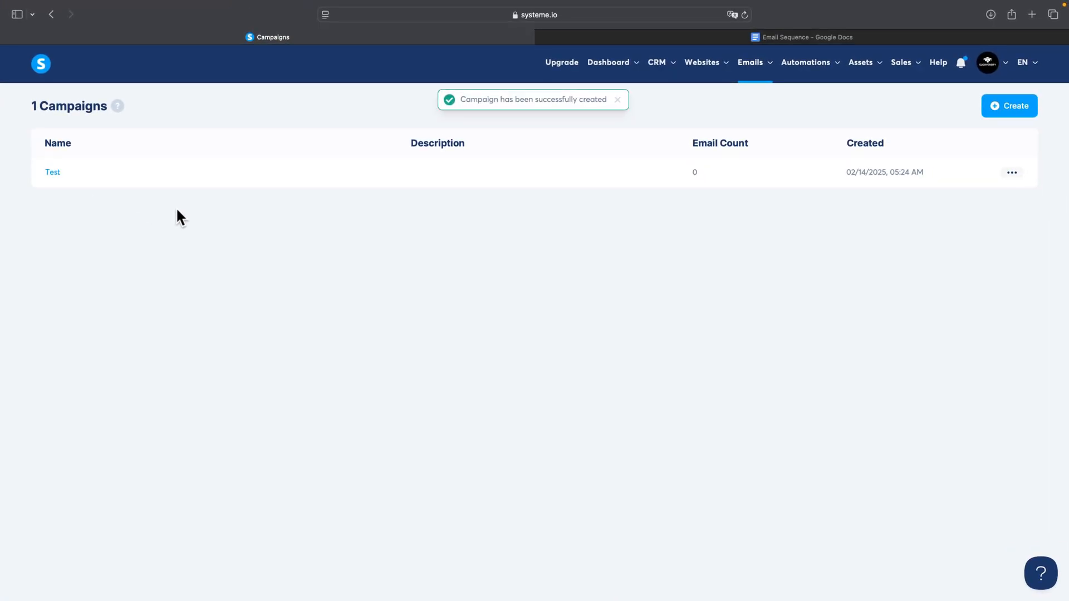
# Step: Add an email to the Test campaign with Email 1's subject "Here's Your Free Keto Recipe PDF!" copied from the Email Sequence document in Google Docs
pyautogui.click(54, 173)
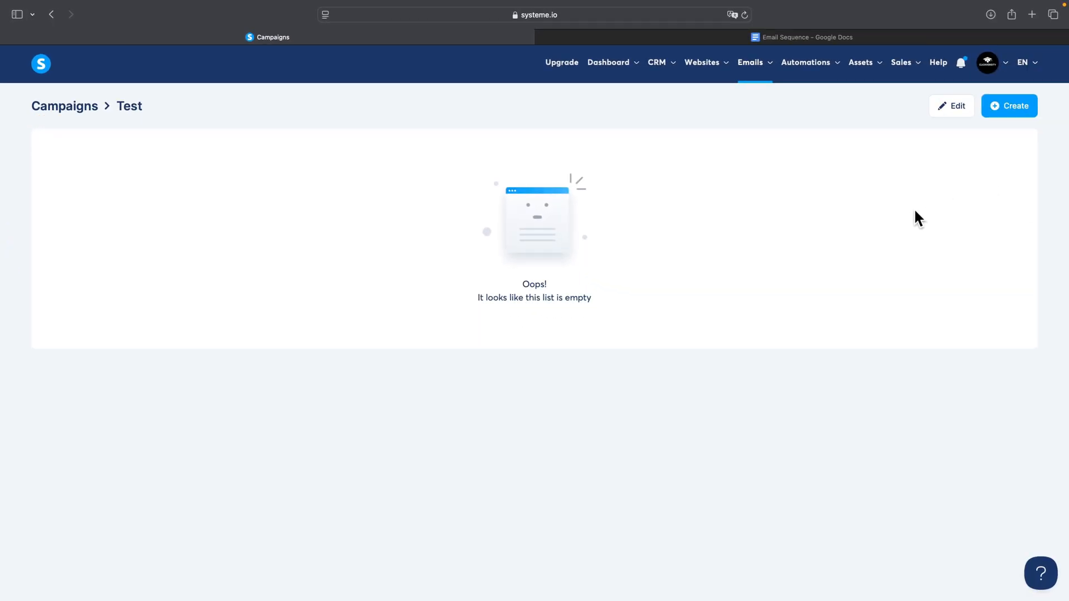
pyautogui.click(1015, 109)
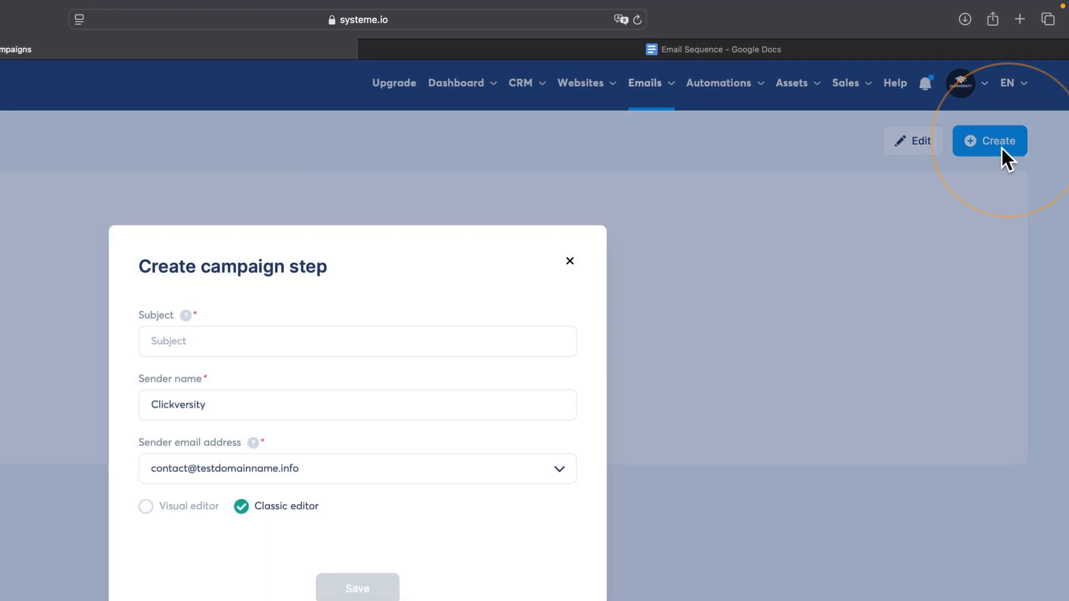
pyautogui.click(256, 342)
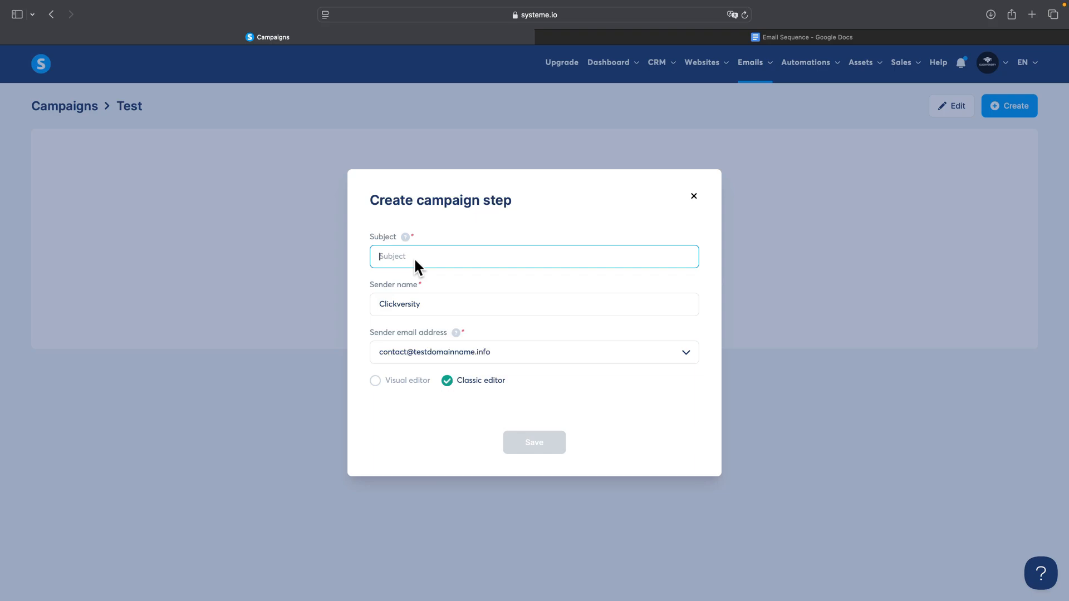
pyautogui.click(808, 37)
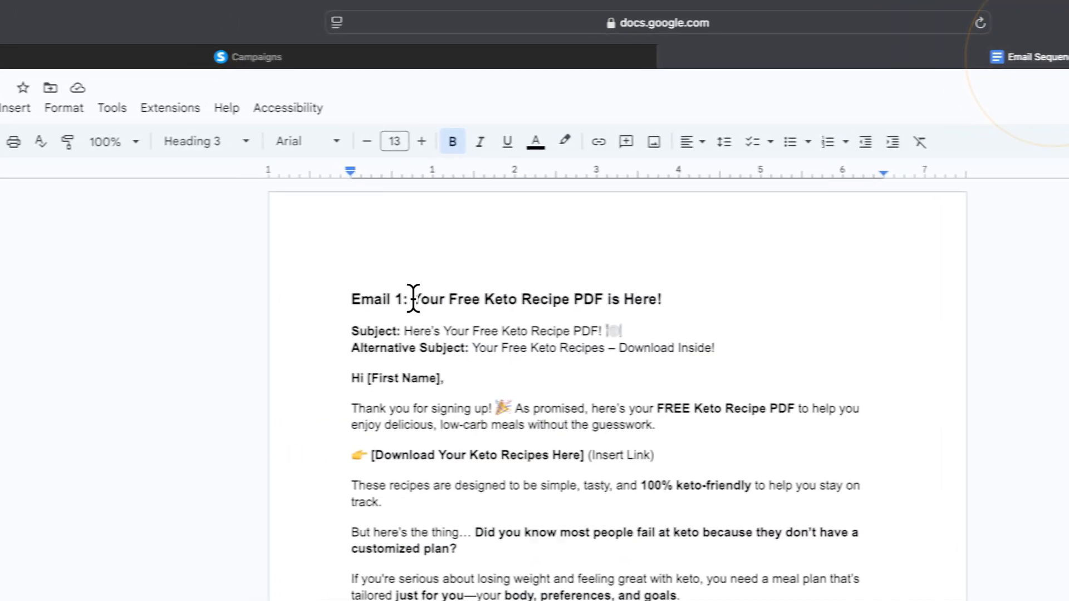
pyautogui.moveTo(406, 331); pyautogui.dragTo(634, 328)
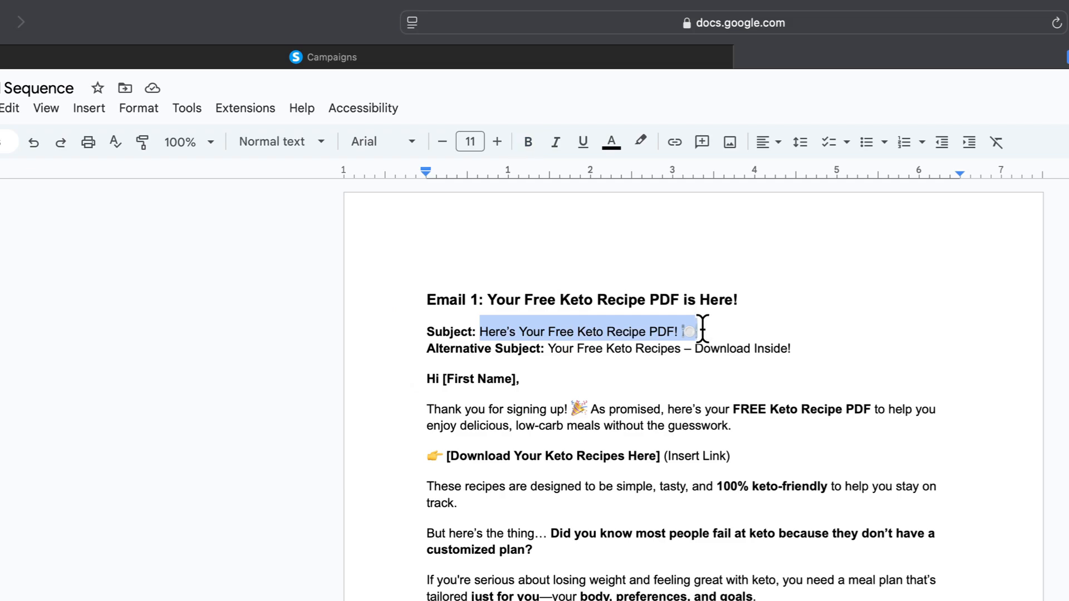
pyautogui.press('super+c')
pyautogui.click(434, 61)
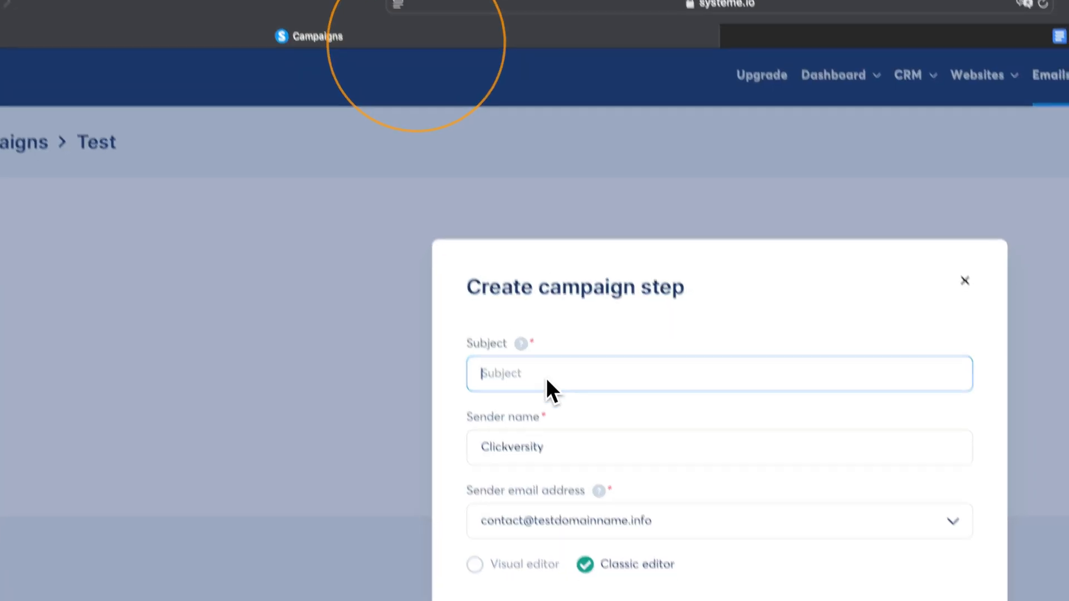
pyautogui.click(562, 394)
pyautogui.press('super+v')
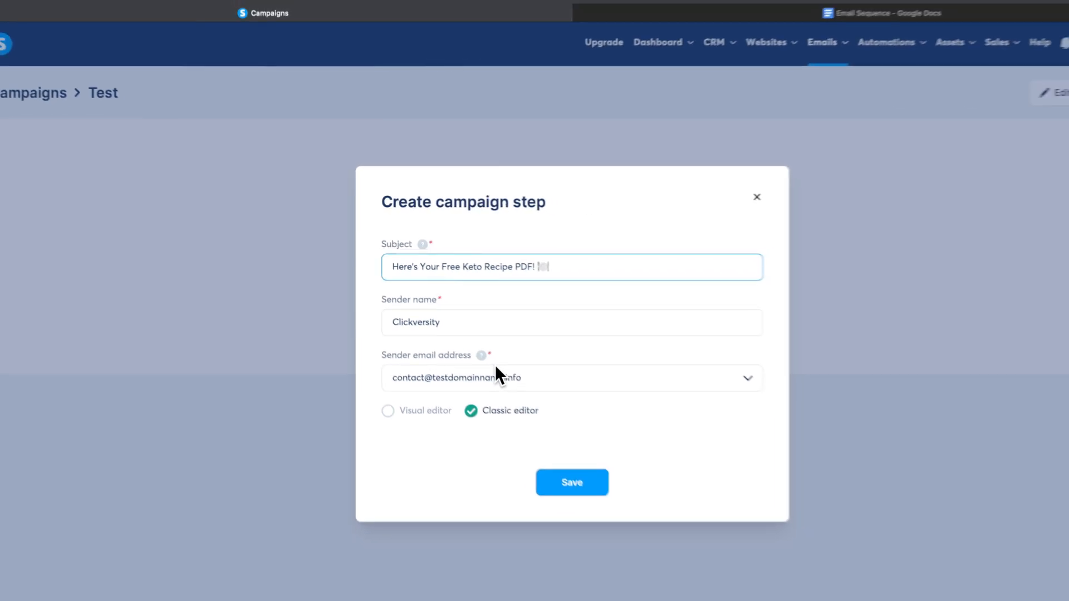
pyautogui.click(589, 490)
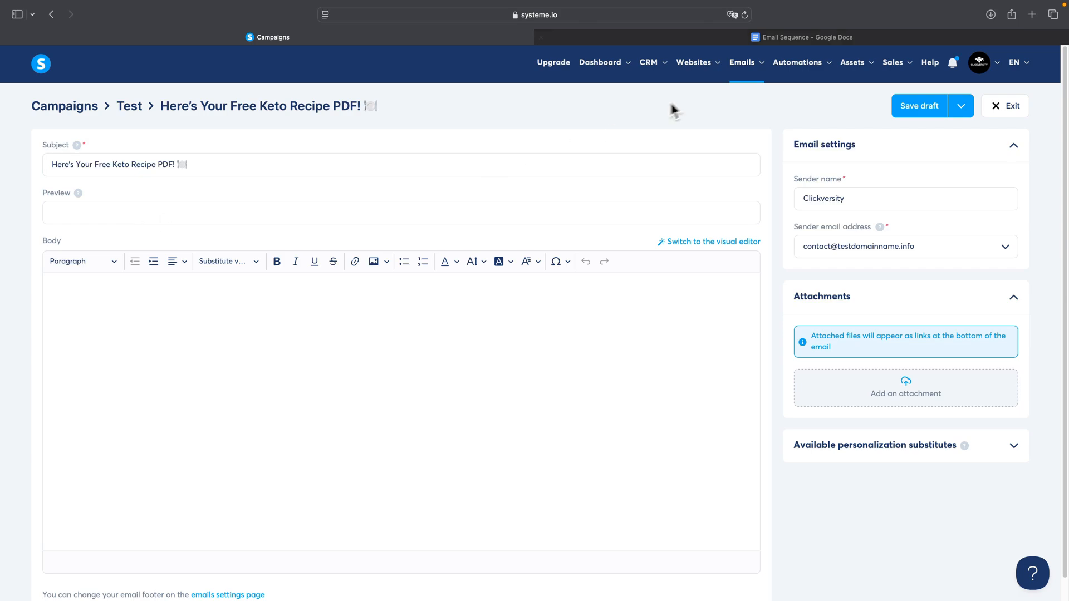
# Step: Copy the alternative subject "Your Free Keto Recipes – Download Inside!" from the Google Docs document into the email's preview text
pyautogui.click(779, 38)
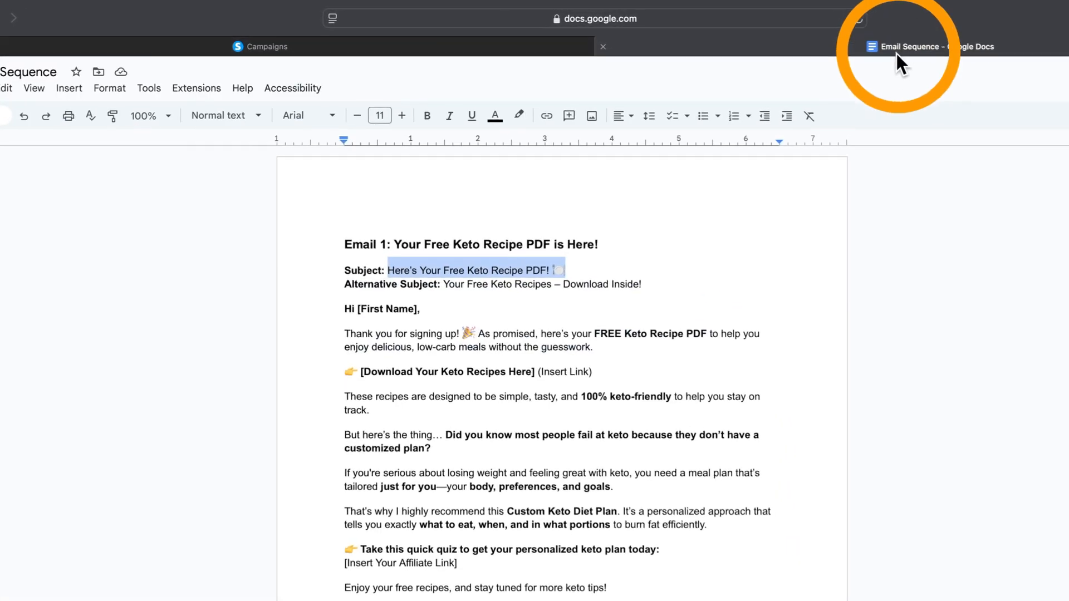
pyautogui.moveTo(447, 291); pyautogui.dragTo(649, 301)
pyautogui.press('super+c')
pyautogui.click(312, 49)
pyautogui.click(180, 267)
pyautogui.press('super+v')
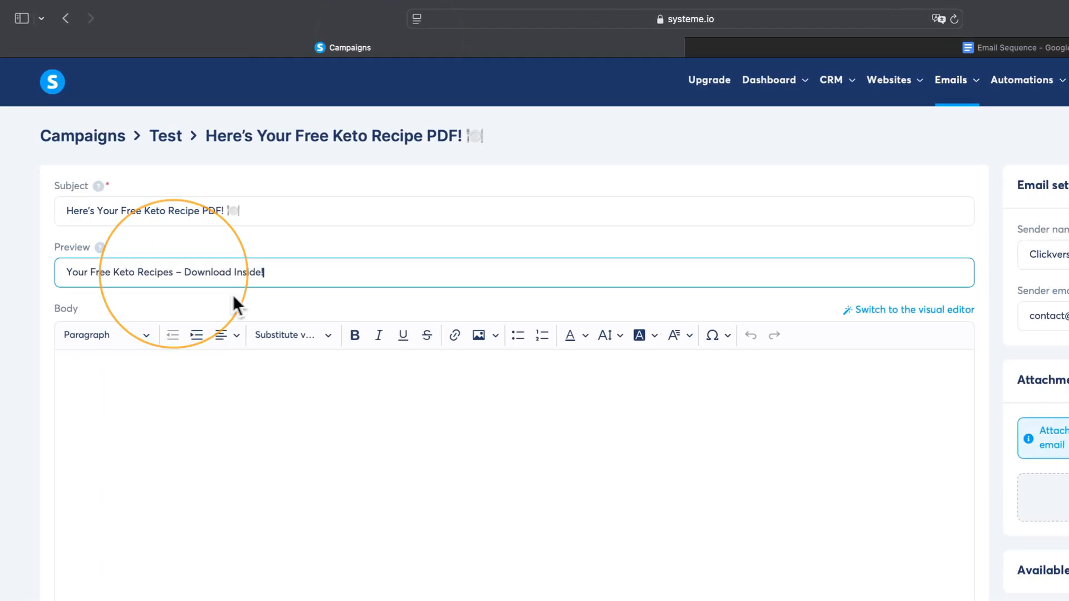
# Step: Copy Email 1's text, from the greeting to the sign-off, from the Google Docs document into the campaign email's body
pyautogui.click(972, 49)
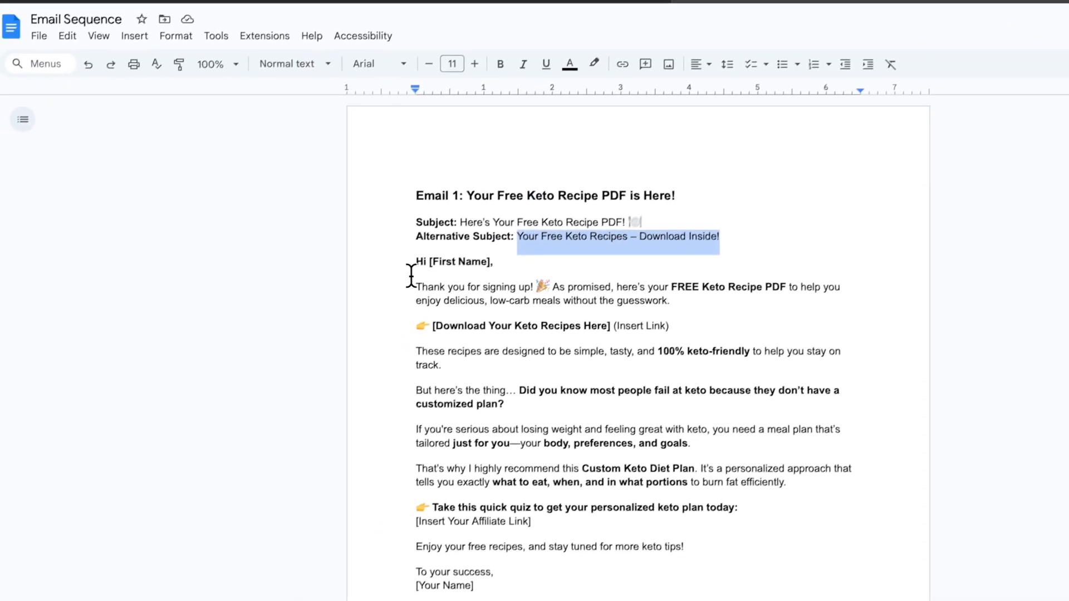
pyautogui.moveTo(413, 262); pyautogui.dragTo(659, 574)
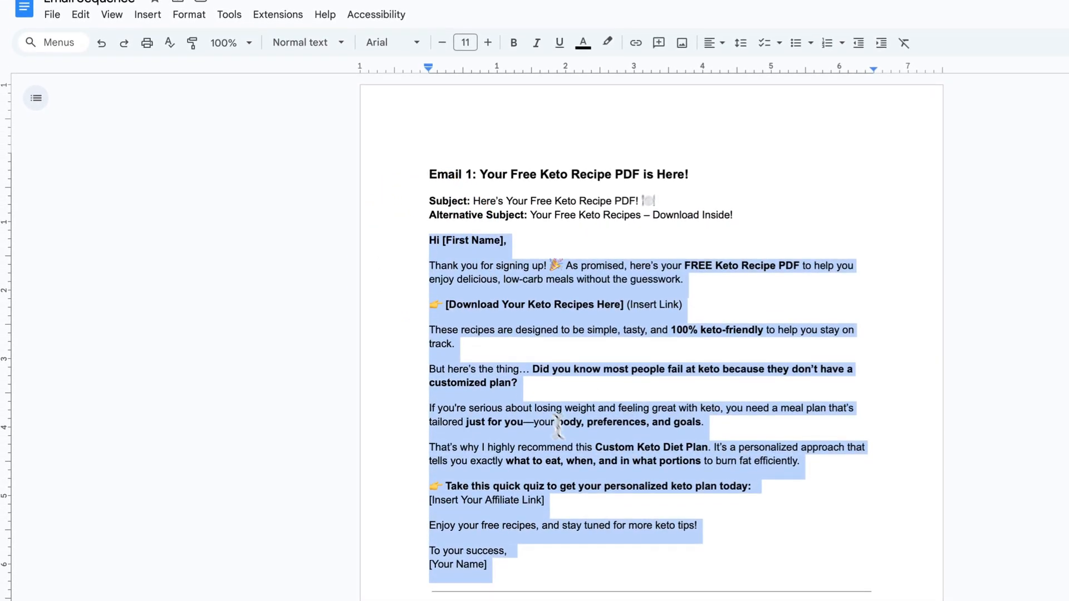
pyautogui.press('super+c')
pyautogui.click(166, 38)
pyautogui.click(196, 370)
pyautogui.press('super+v')
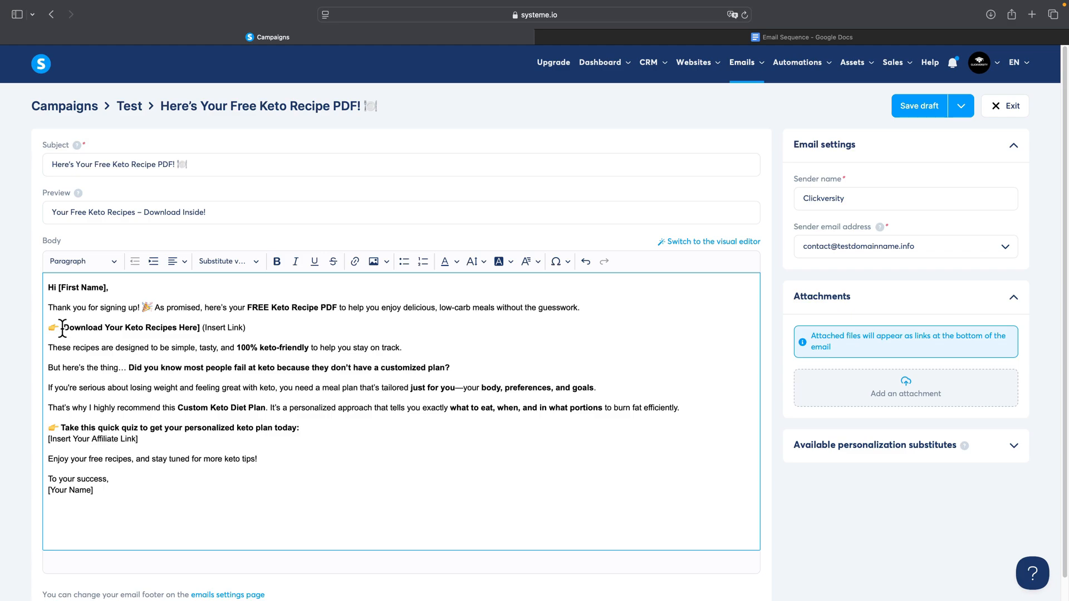
pyautogui.moveTo(62, 327); pyautogui.dragTo(200, 327)
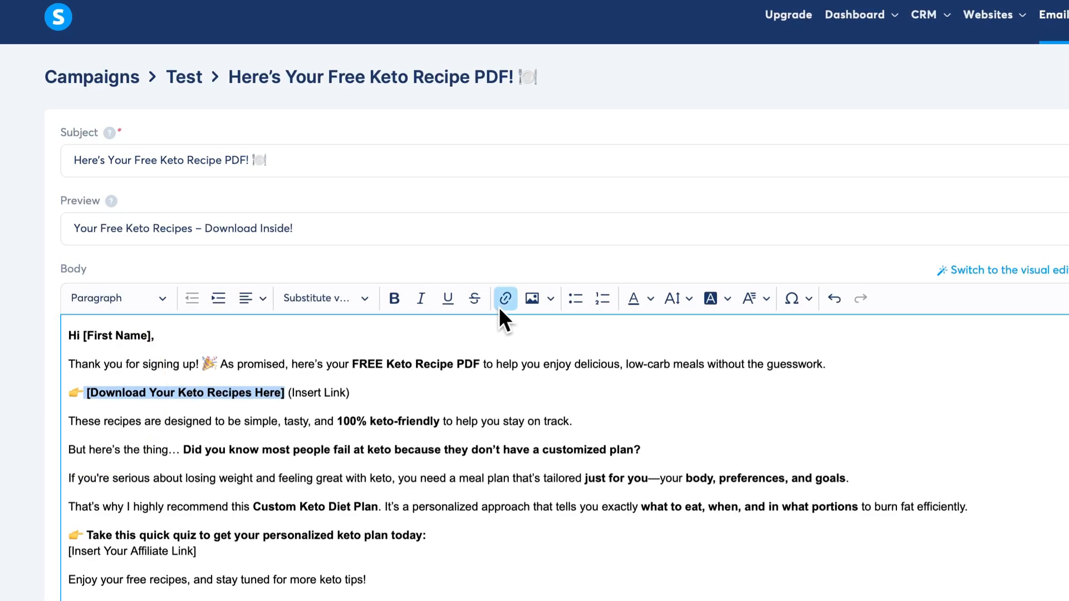
pyautogui.click(502, 300)
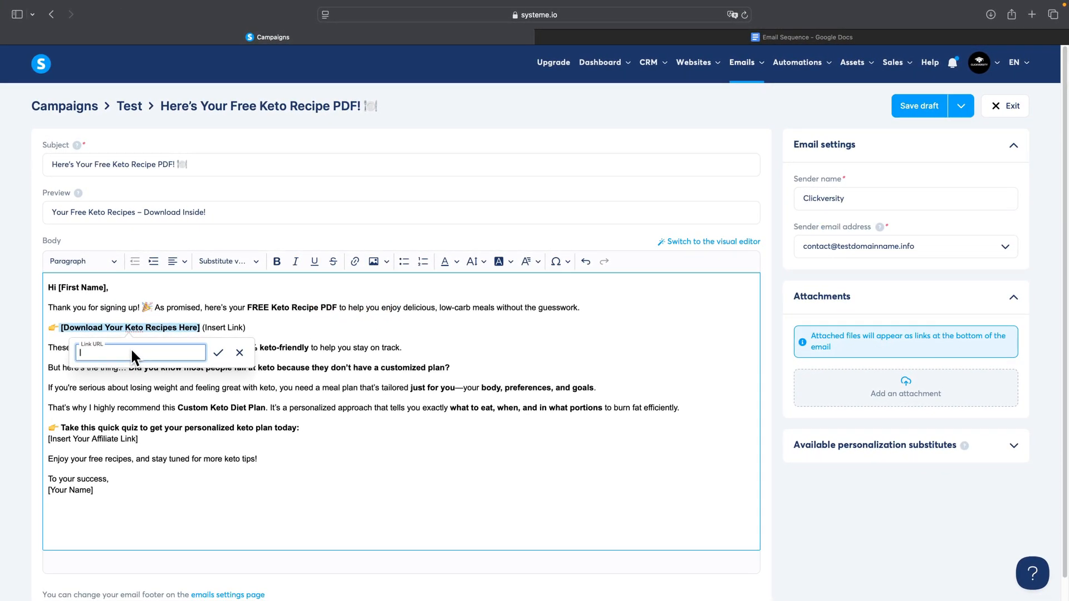
pyautogui.press('Escape')
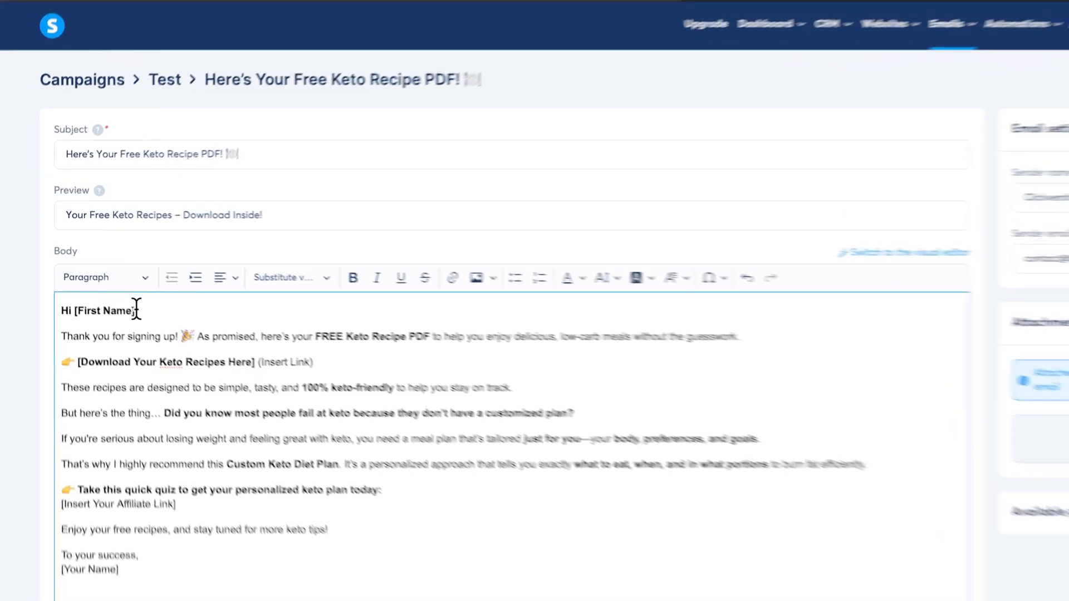
# Step: Replace the [First Name] placeholder in the greeting with the First name substitution variable, followed by a comma
pyautogui.moveTo(107, 287); pyautogui.dragTo(58, 287)
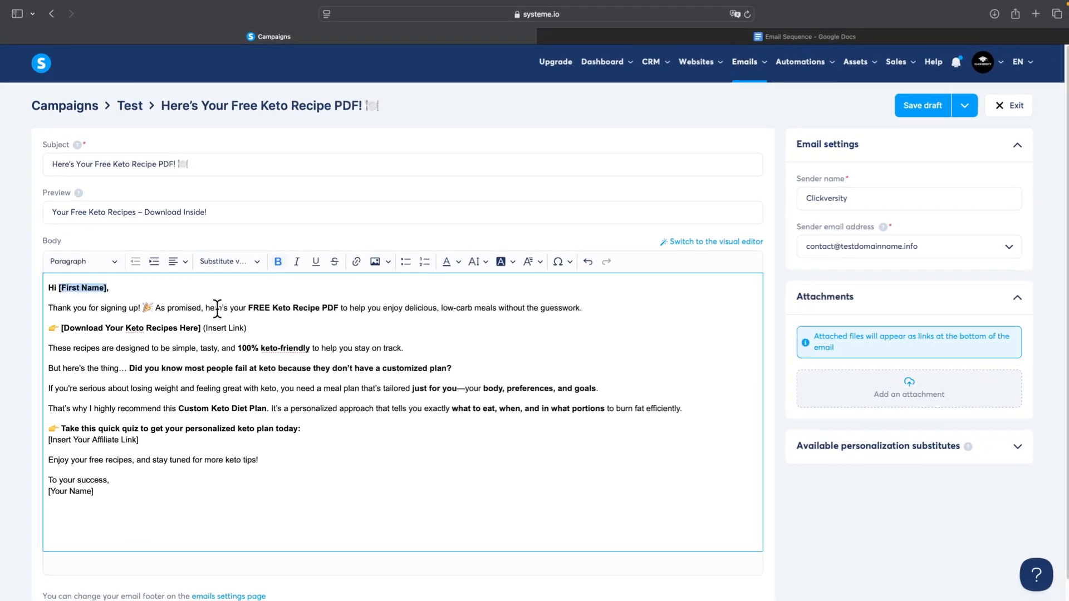
pyautogui.press('BackSpace')
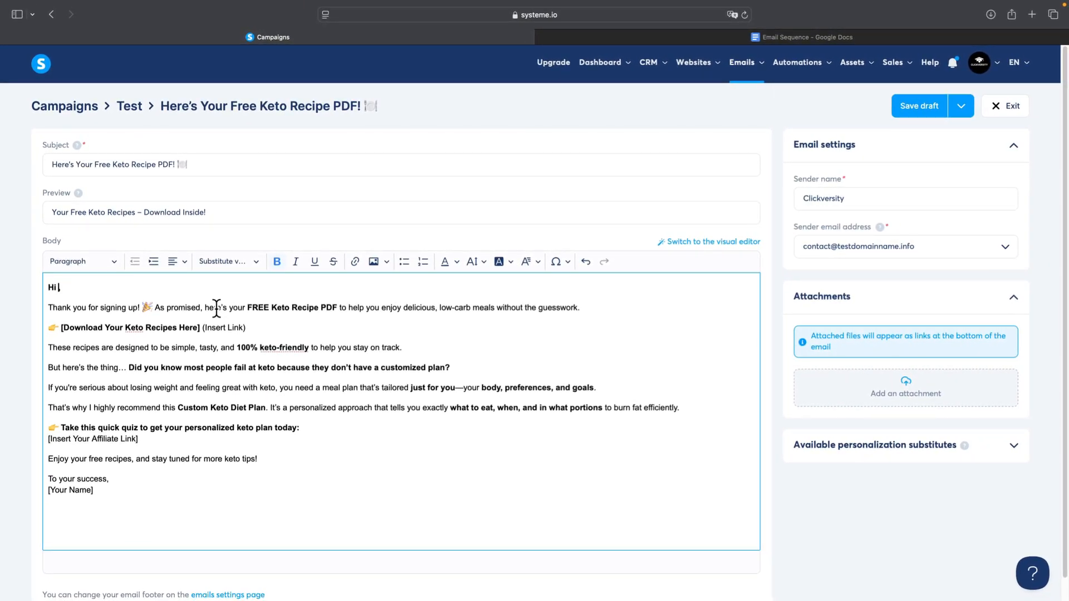
pyautogui.click(242, 261)
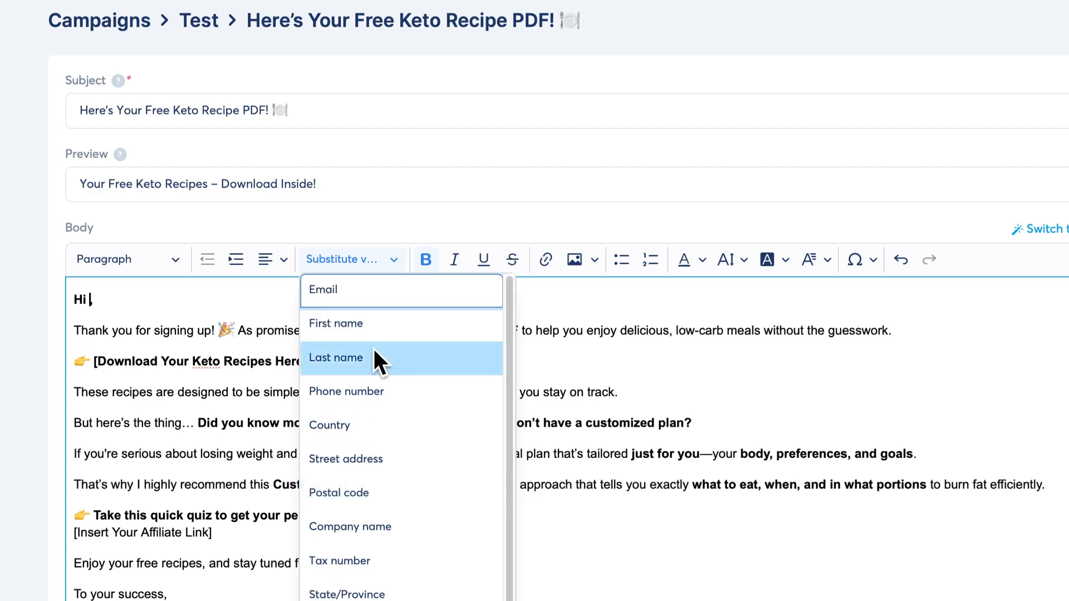
pyautogui.click(359, 330)
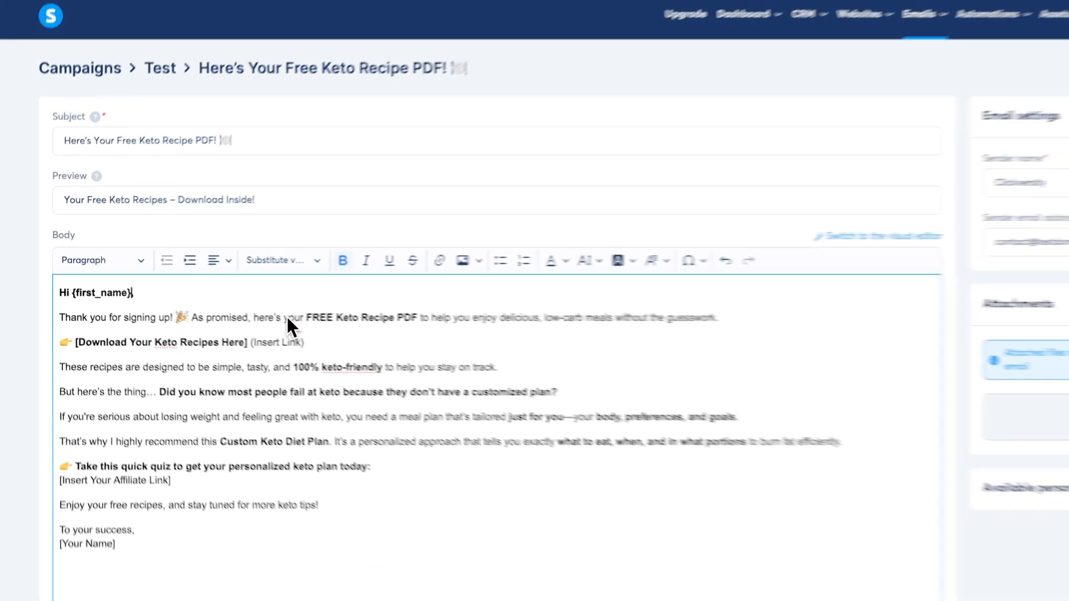
pyautogui.write(',')
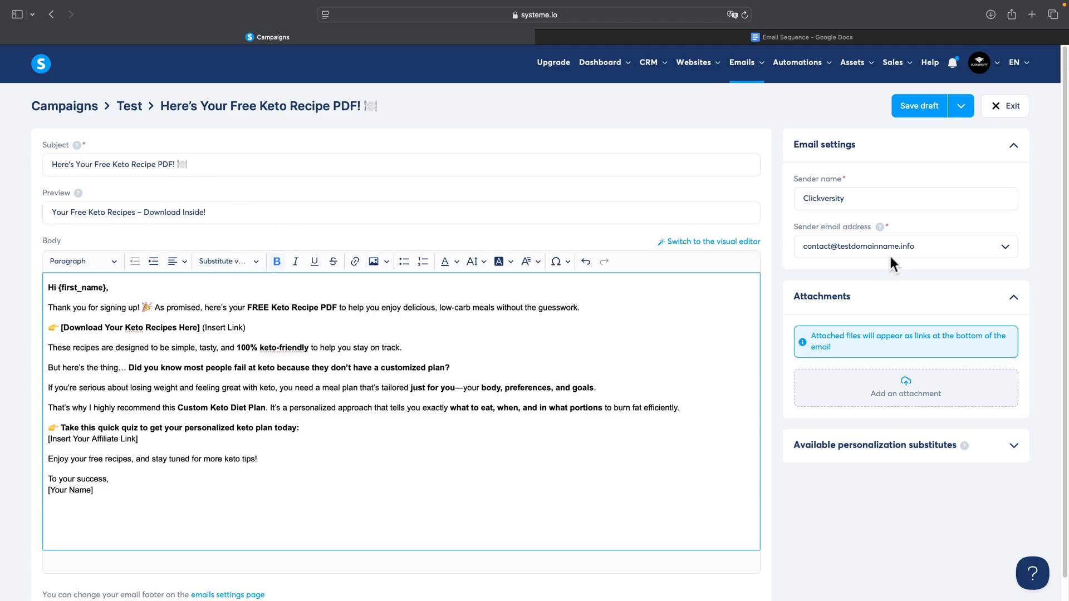
# Step: Publish the first email with a sending delay of 1 minute, save it and exit to the Test campaign's email list
pyautogui.click(961, 106)
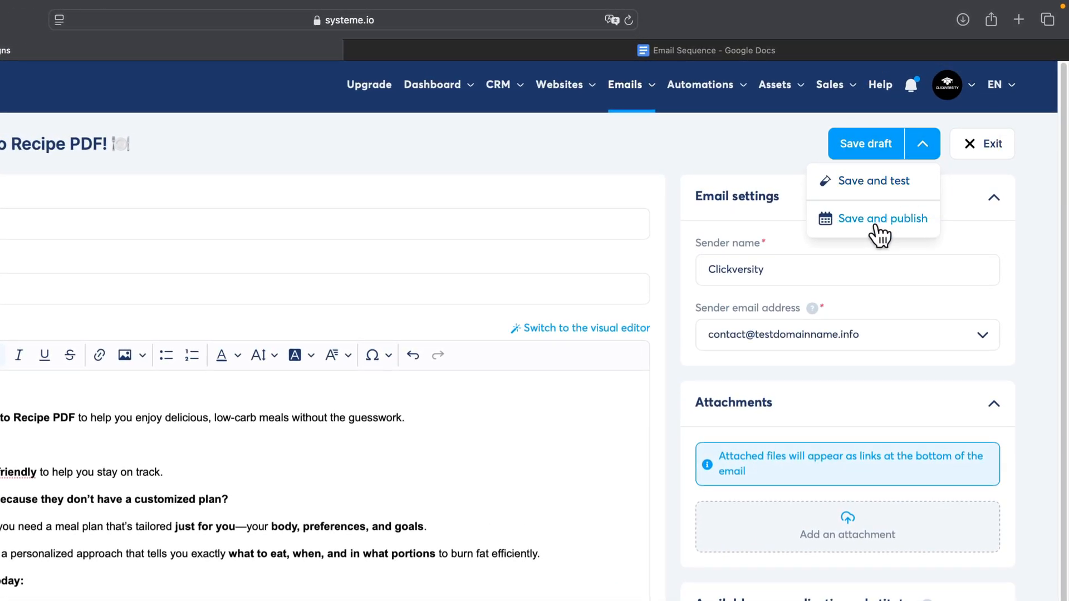
pyautogui.click(877, 222)
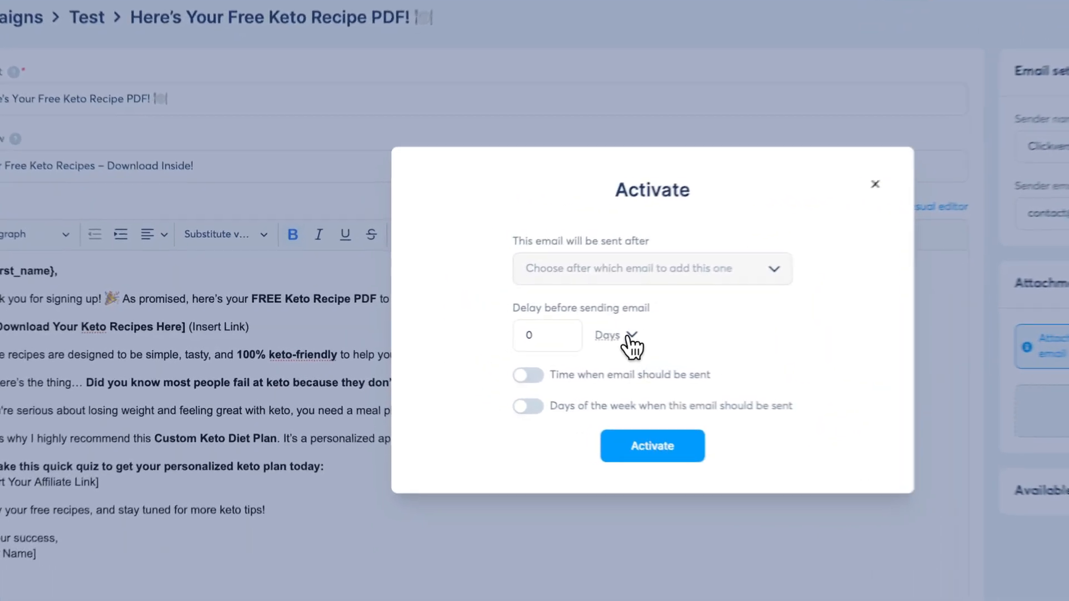
pyautogui.click(519, 335)
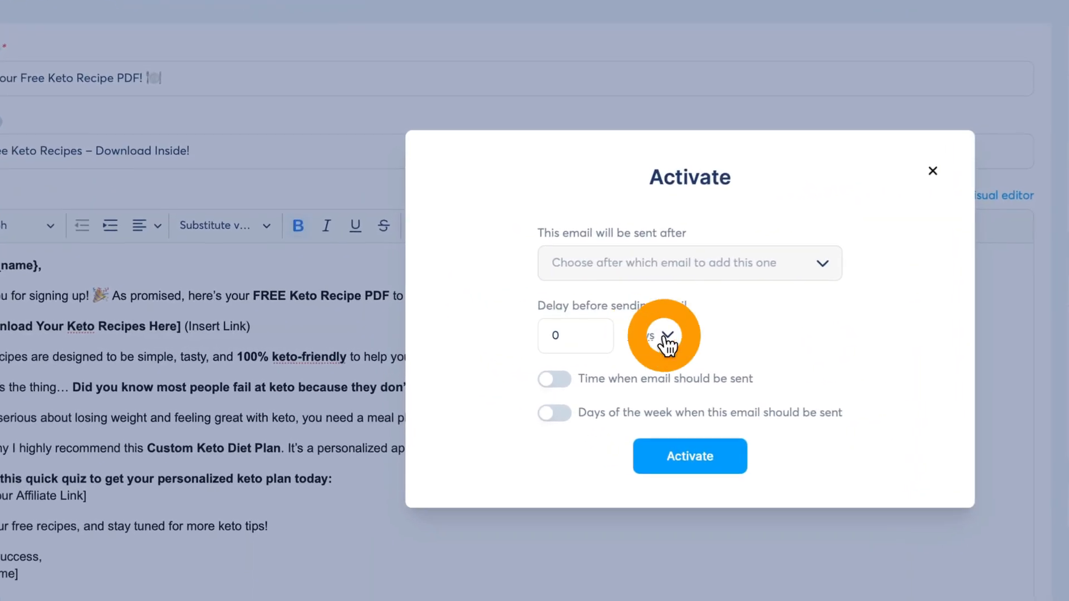
pyautogui.click(657, 432)
pyautogui.click(576, 334)
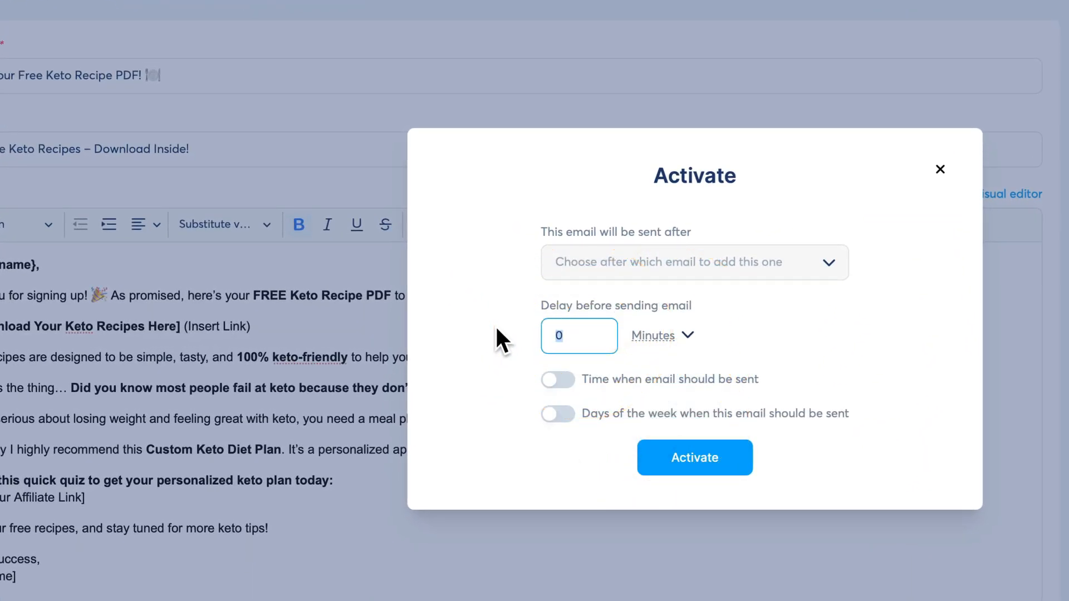
pyautogui.write('1')
pyautogui.click(877, 462)
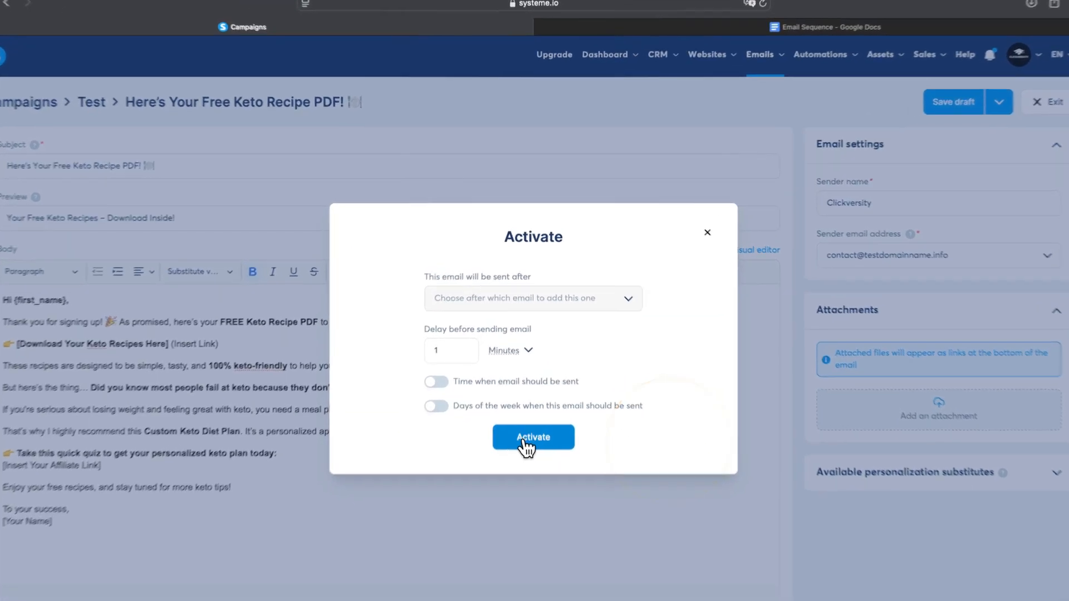
pyautogui.click(527, 441)
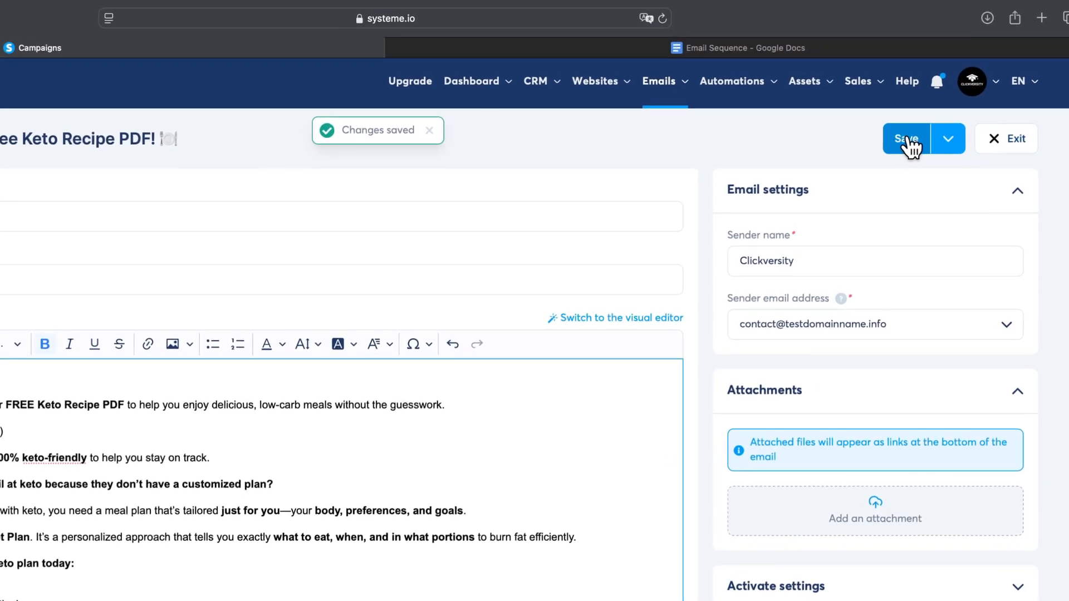
pyautogui.click(1058, 96)
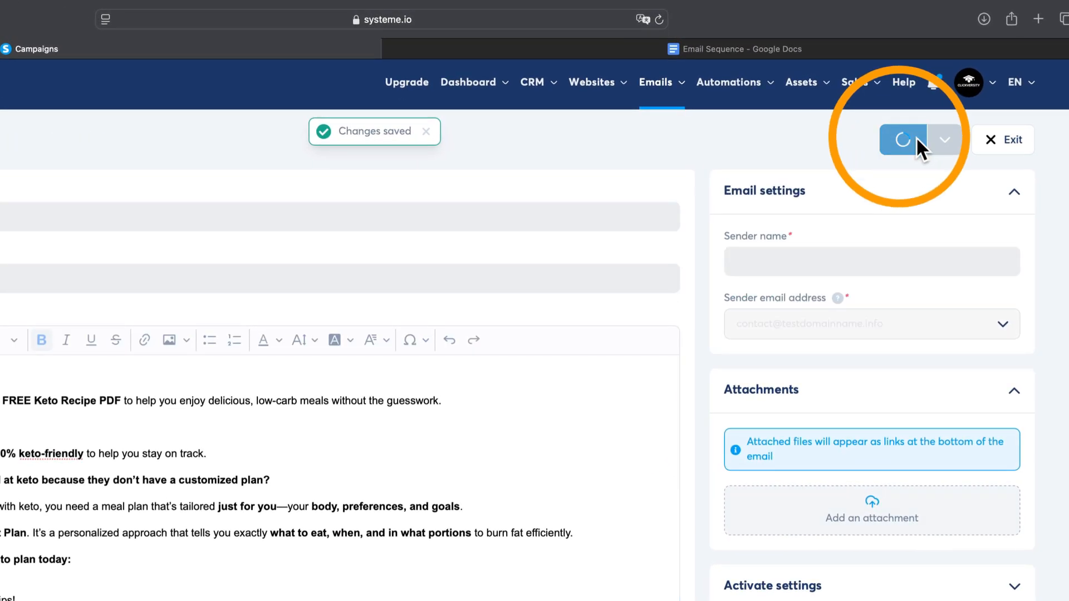
pyautogui.click(985, 146)
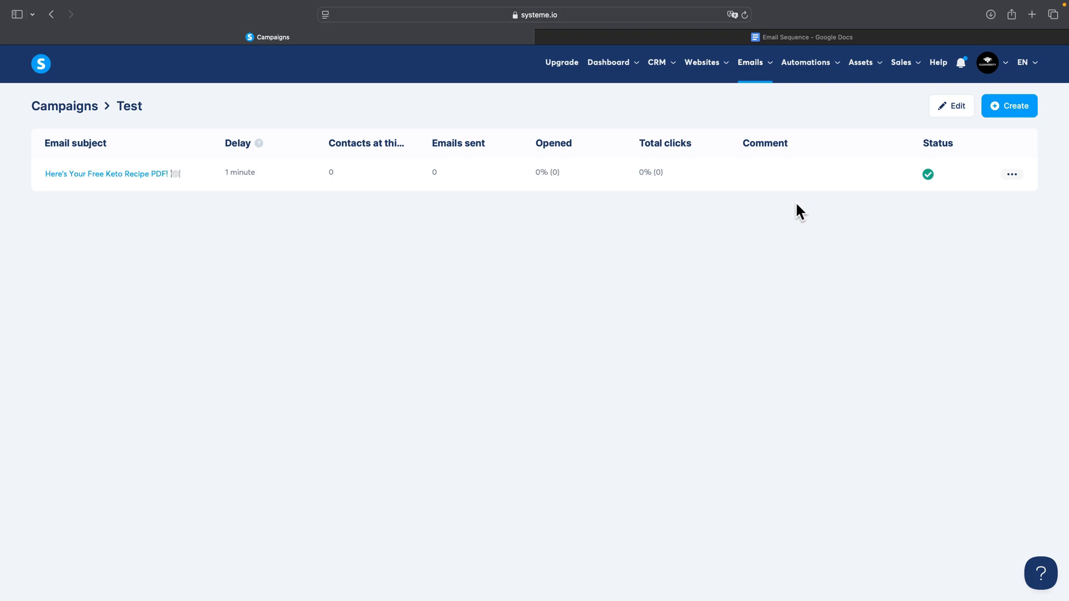
# Step: Add an email to the Test campaign with Email 2's subject "Don't Make This Keto Mistake…" copied from the Email Sequence document in Google Docs
pyautogui.click(990, 110)
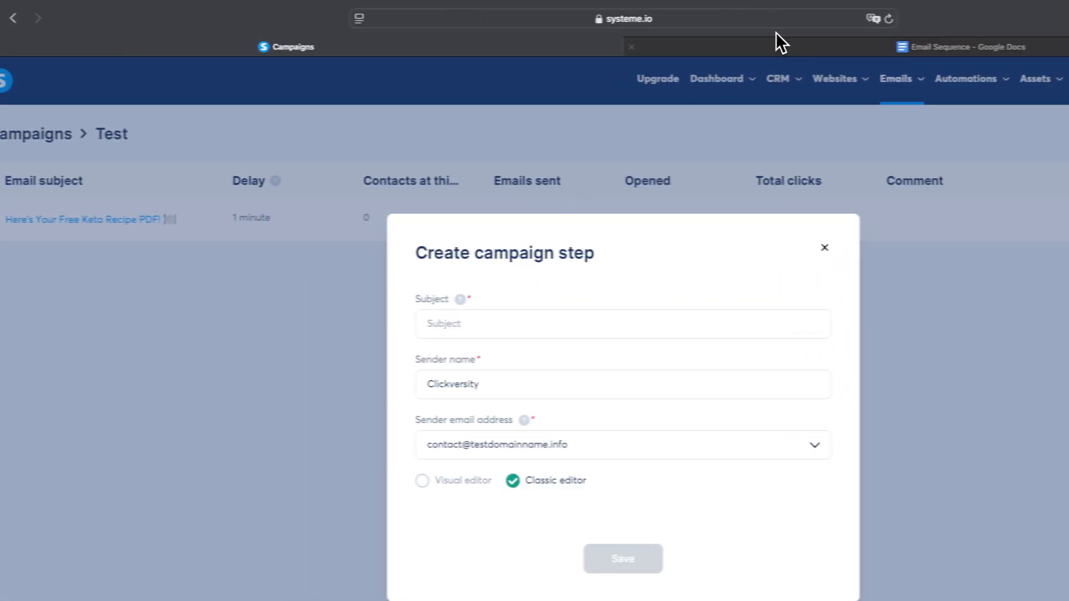
pyautogui.click(835, 46)
pyautogui.scroll(-5, 751, 208)
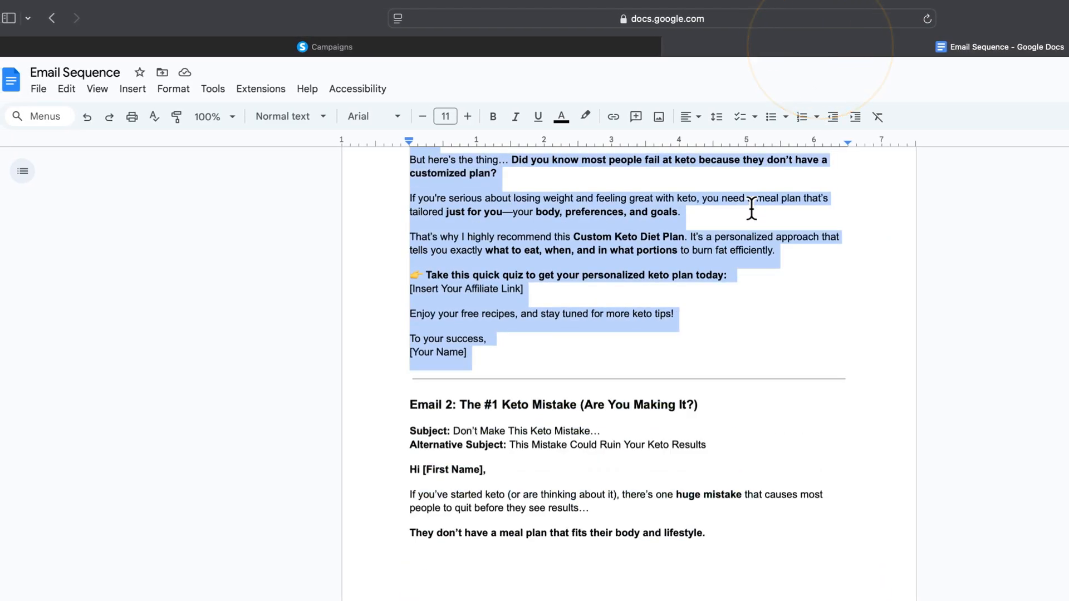
pyautogui.scroll(-3, 751, 207)
pyautogui.moveTo(454, 306); pyautogui.dragTo(610, 306)
pyautogui.press('super+c')
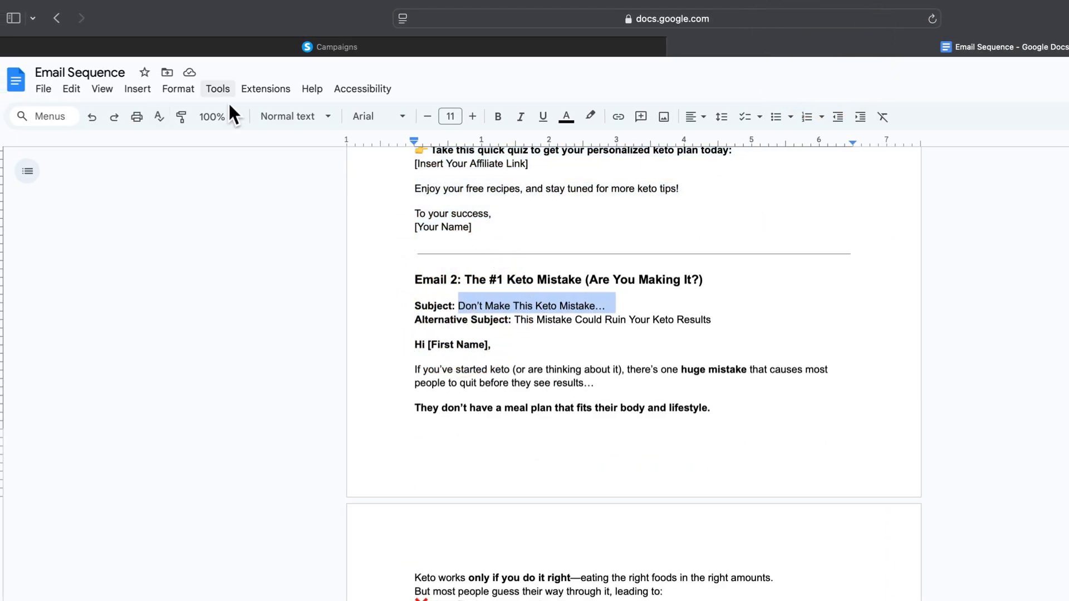
pyautogui.click(270, 48)
pyautogui.click(525, 306)
pyautogui.press('super+v')
pyautogui.click(675, 559)
# Step: Copy Email 2's alternative subject "This Mistake Could Ruin Your Keto Results" from the Google Docs document into the email's preview text
pyautogui.moveTo(933, 65)
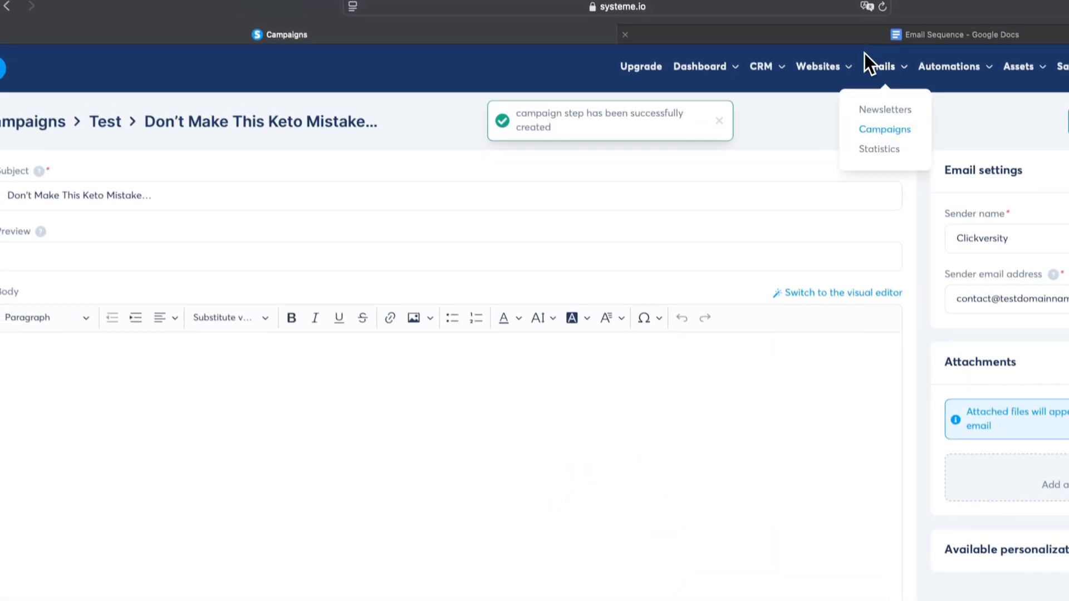
pyautogui.click(940, 35)
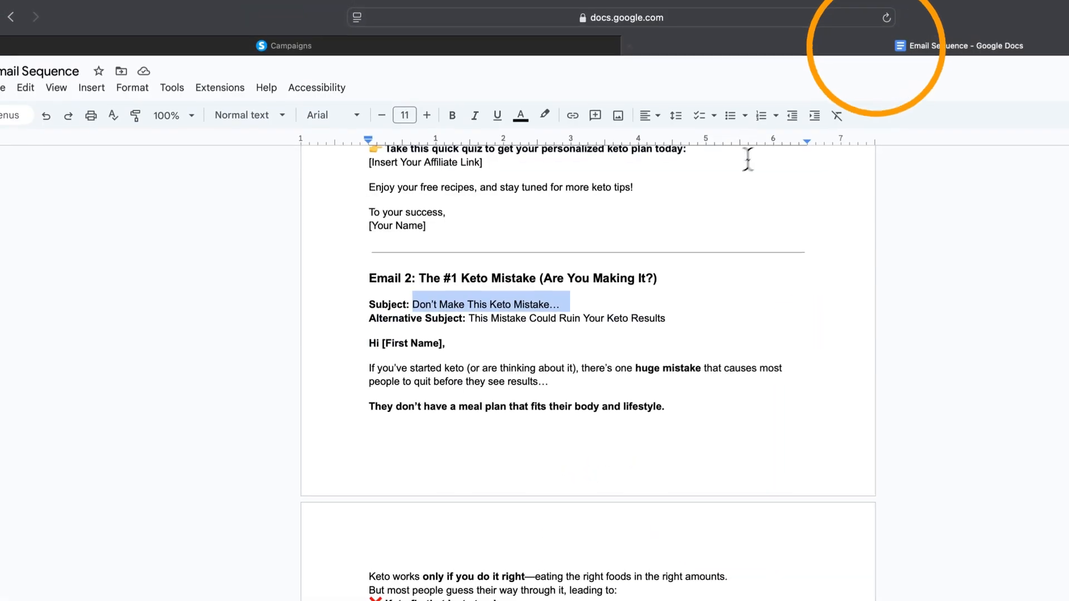
pyautogui.moveTo(469, 319); pyautogui.dragTo(674, 316)
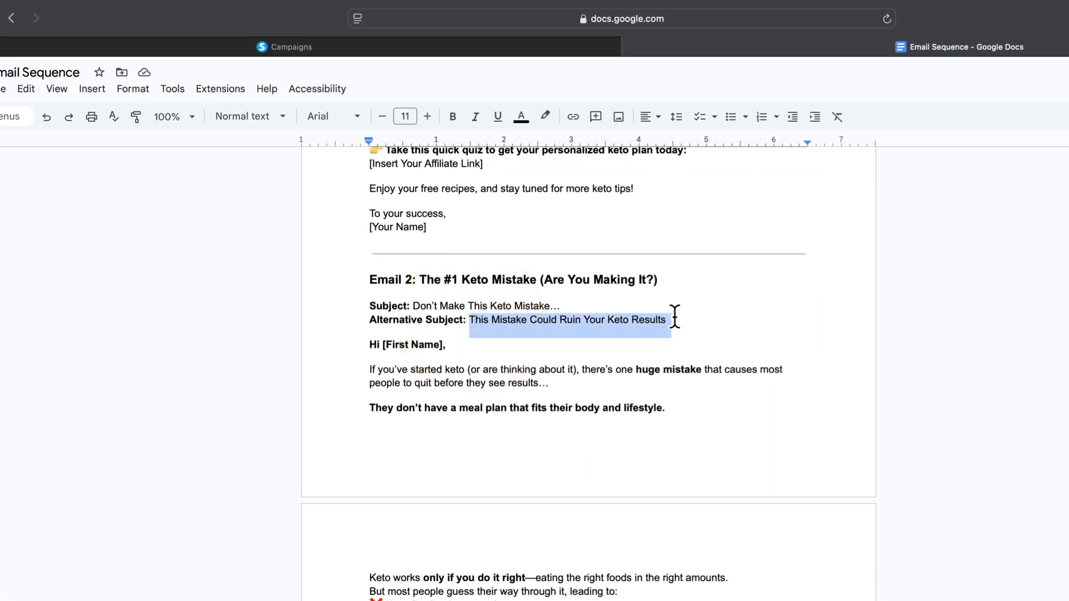
pyautogui.press('super+c')
pyautogui.click(262, 46)
pyautogui.click(143, 268)
pyautogui.press('super+v')
# Step: Copy Email 2's text, from the greeting to the sign-off, from the Google Docs document into the email's body in systeme.io
pyautogui.click(871, 47)
pyautogui.scroll(-3, 454, 353)
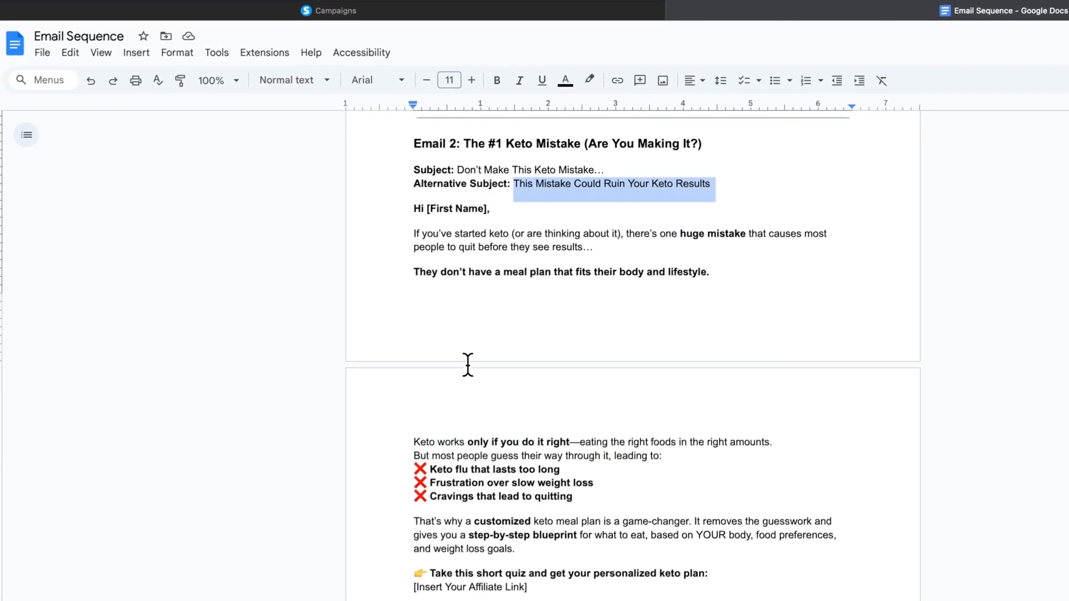
pyautogui.moveTo(421, 206); pyautogui.dragTo(545, 600)
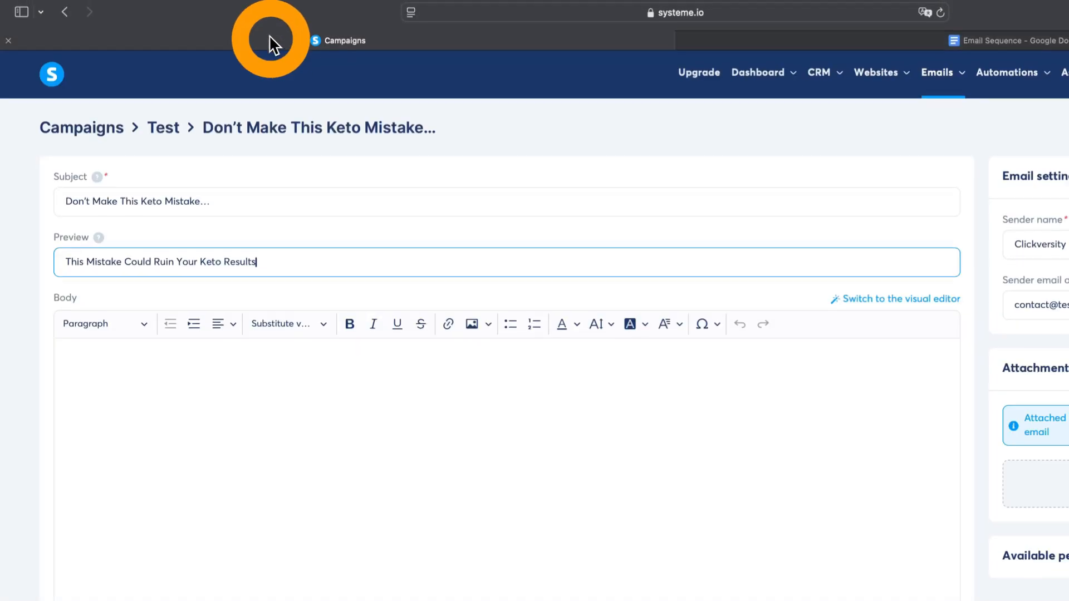
pyautogui.click(167, 364)
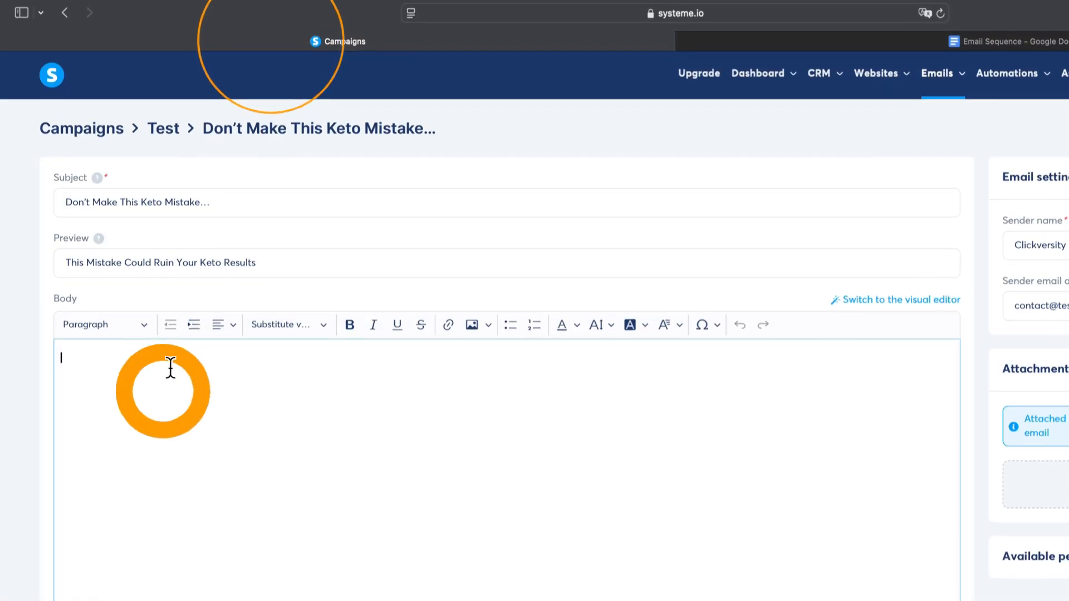
pyautogui.press('super+v')
# Step: Replace the [First Name] placeholder in the second email's greeting with the First name substitution variable
pyautogui.moveTo(74, 334); pyautogui.dragTo(131, 334)
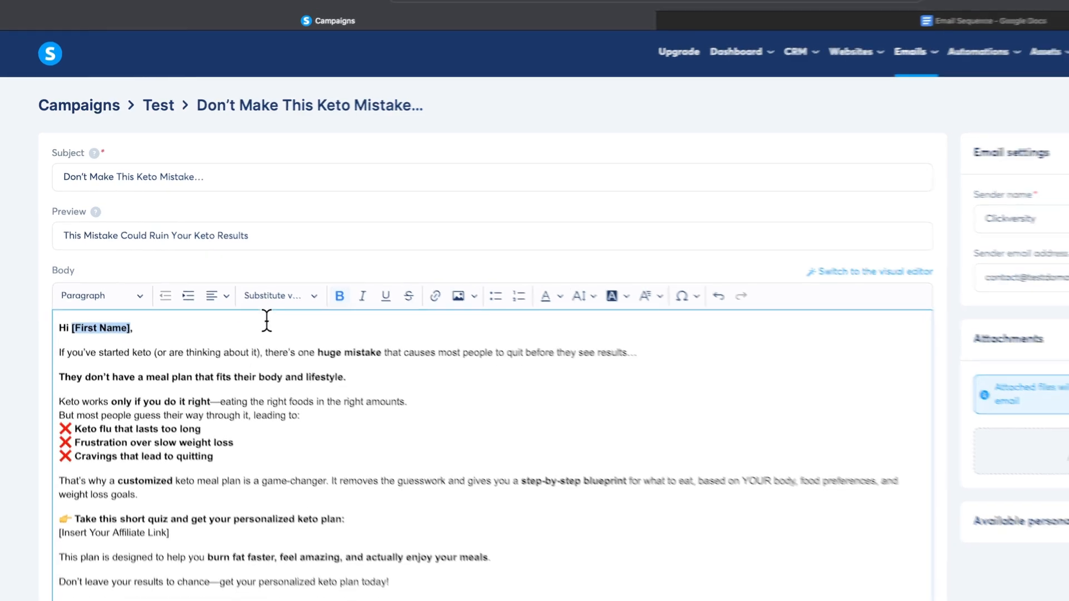
pyautogui.click(289, 301)
pyautogui.click(312, 356)
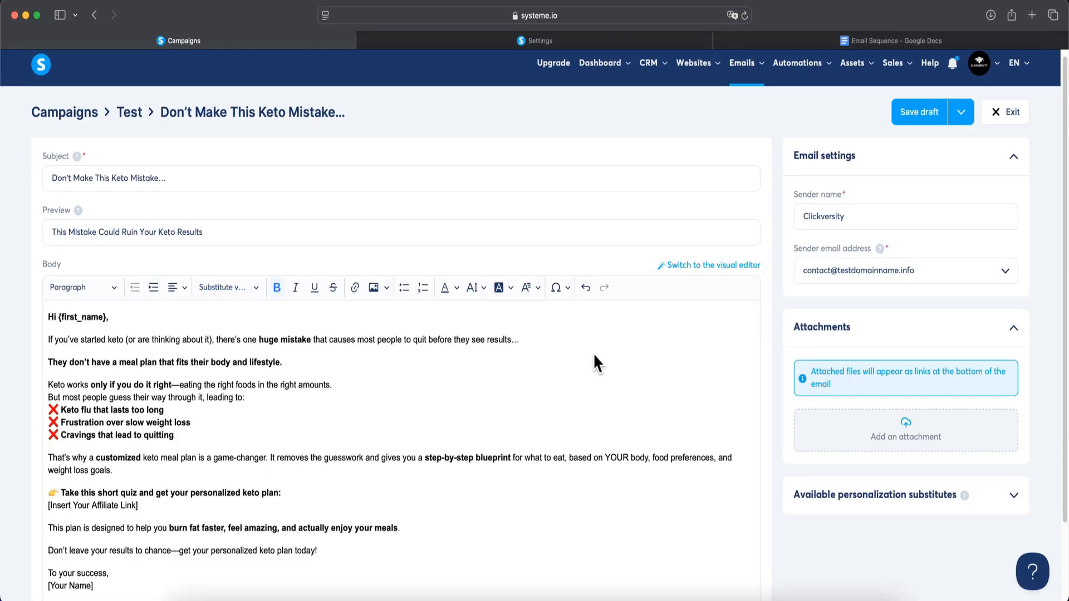
# Step: Publish the second email with a 1-day delay after "Here's Your Free Keto Recipe PDF!", save it and exit to the campaign's email list
pyautogui.click(961, 112)
pyautogui.click(937, 174)
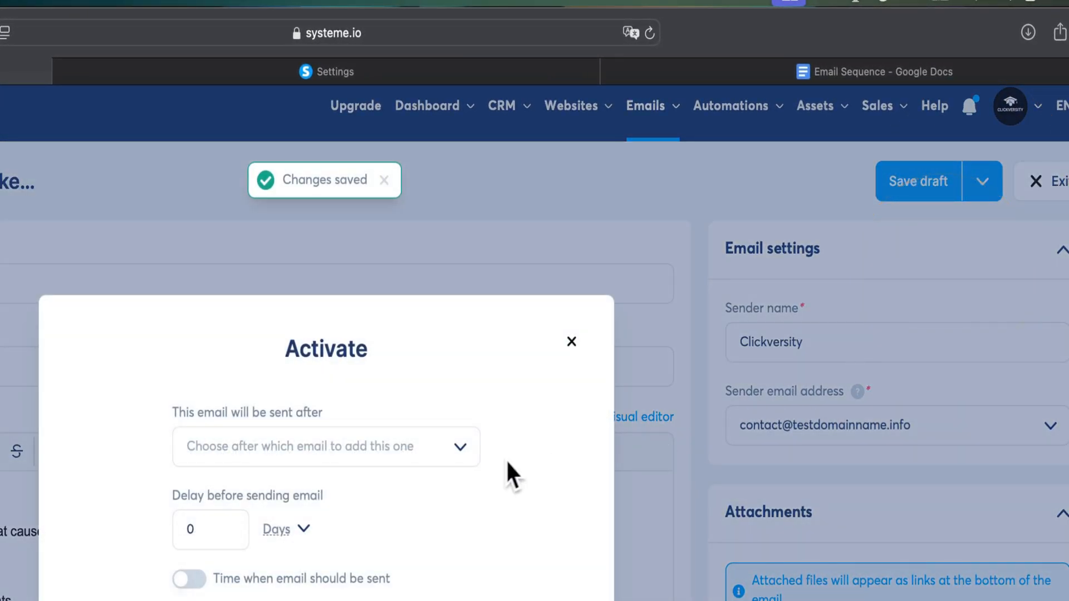
pyautogui.click(424, 448)
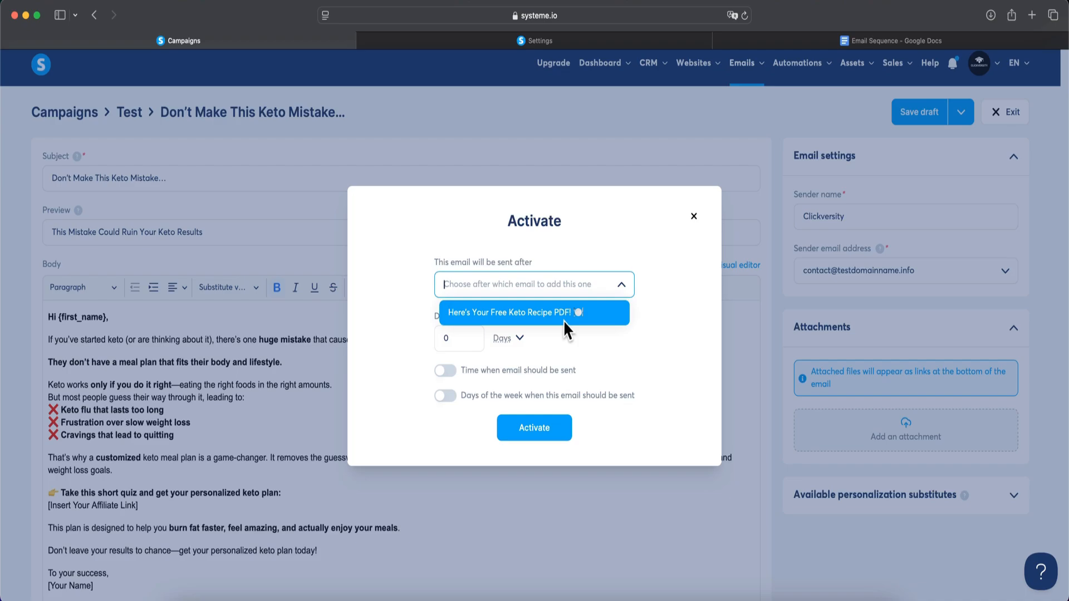
pyautogui.click(563, 315)
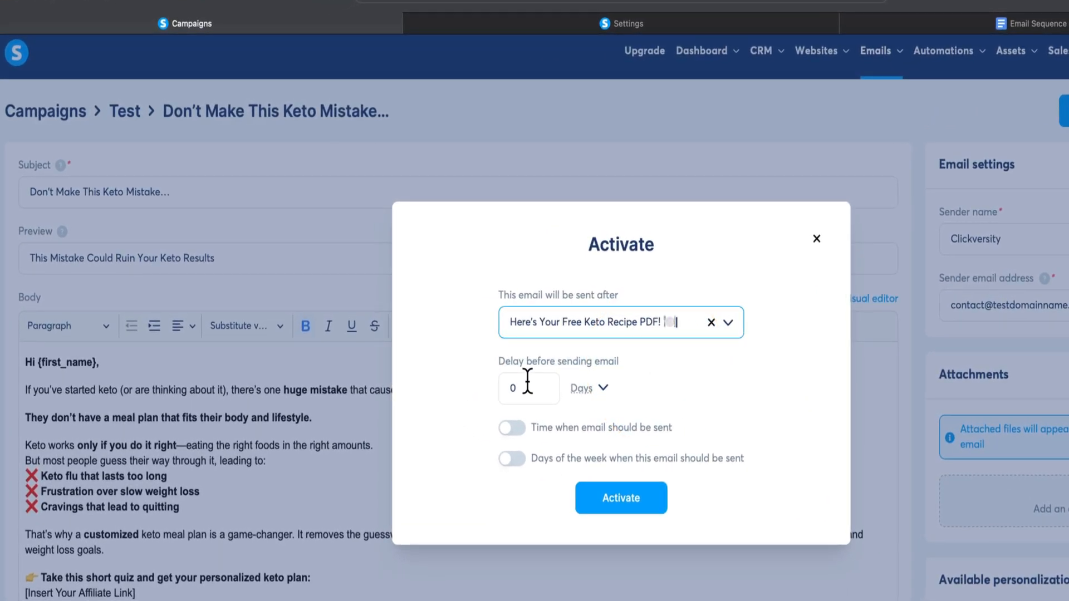
pyautogui.click(528, 385)
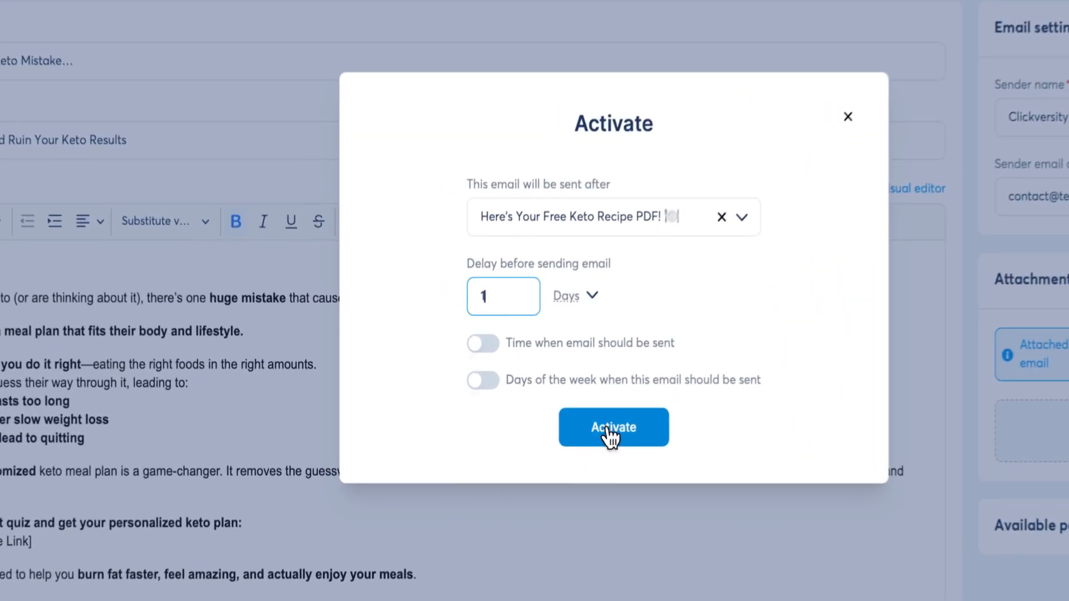
pyautogui.click(613, 431)
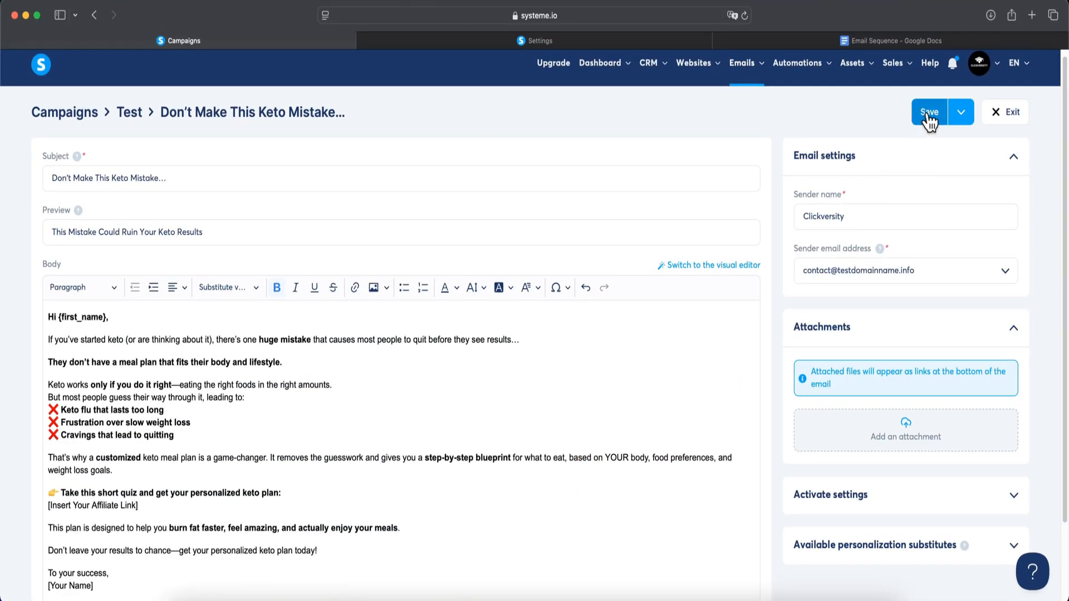
pyautogui.click(928, 113)
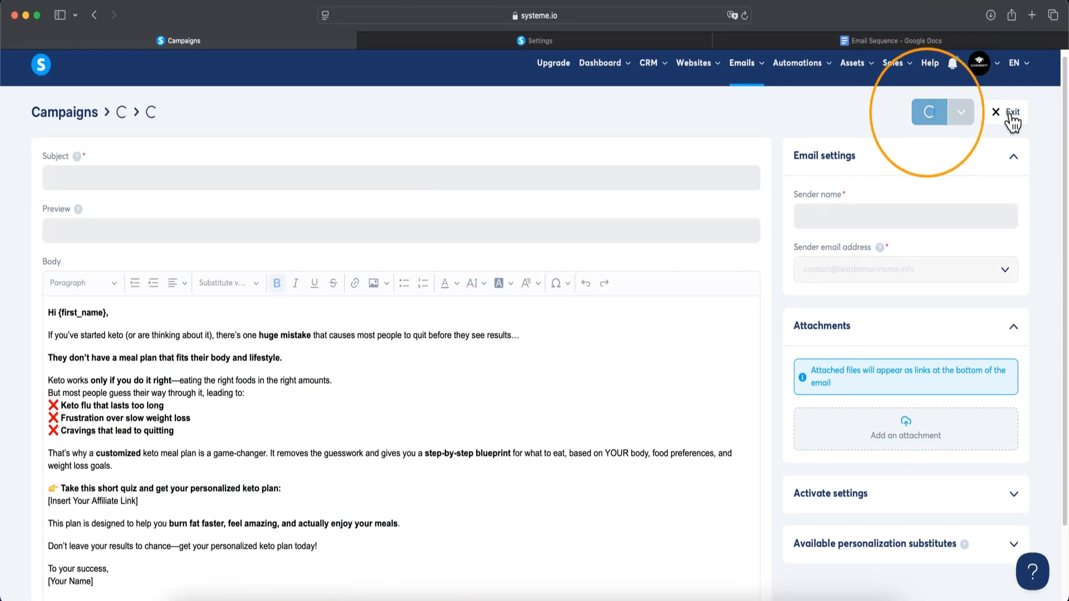
pyautogui.click(1005, 112)
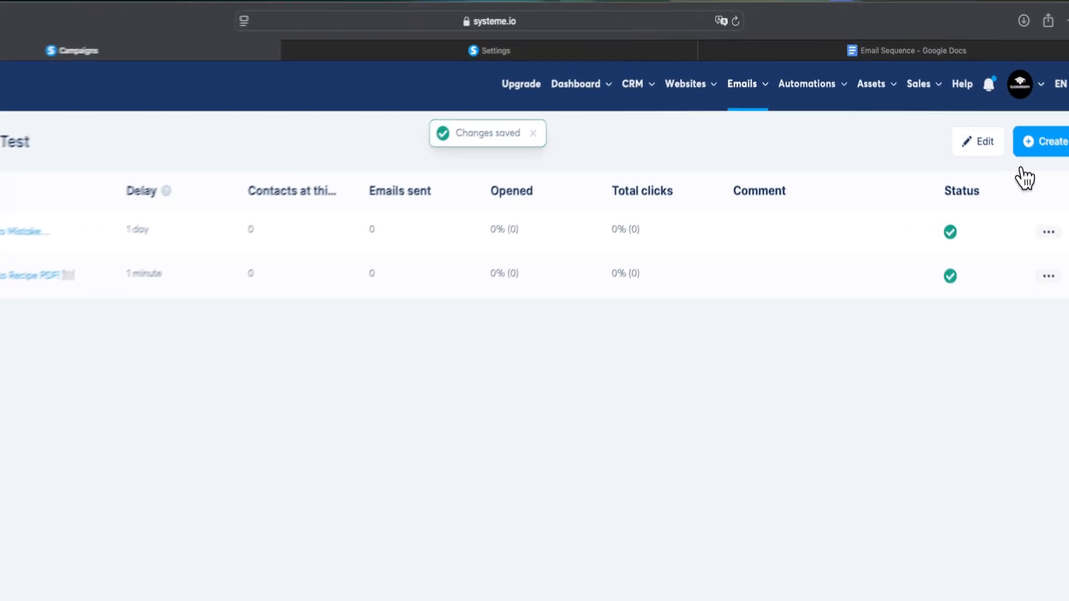
# Step: Add an email to the Test campaign with Email 3's title "Your Last Chance for a Custom Keto Plan!" copied from Google Docs as its subject
pyautogui.click(1032, 143)
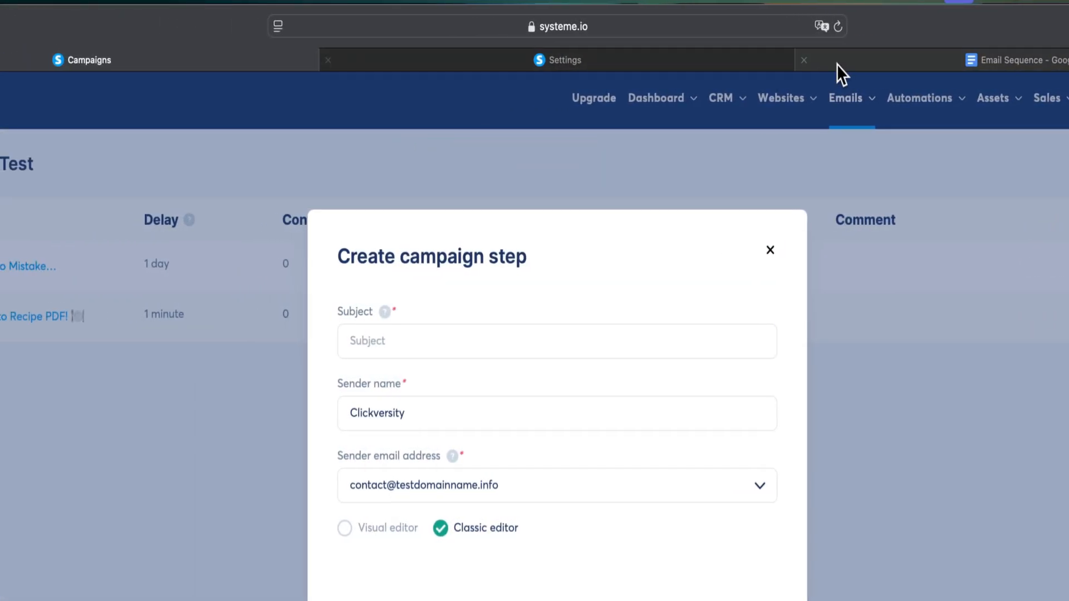
pyautogui.click(836, 65)
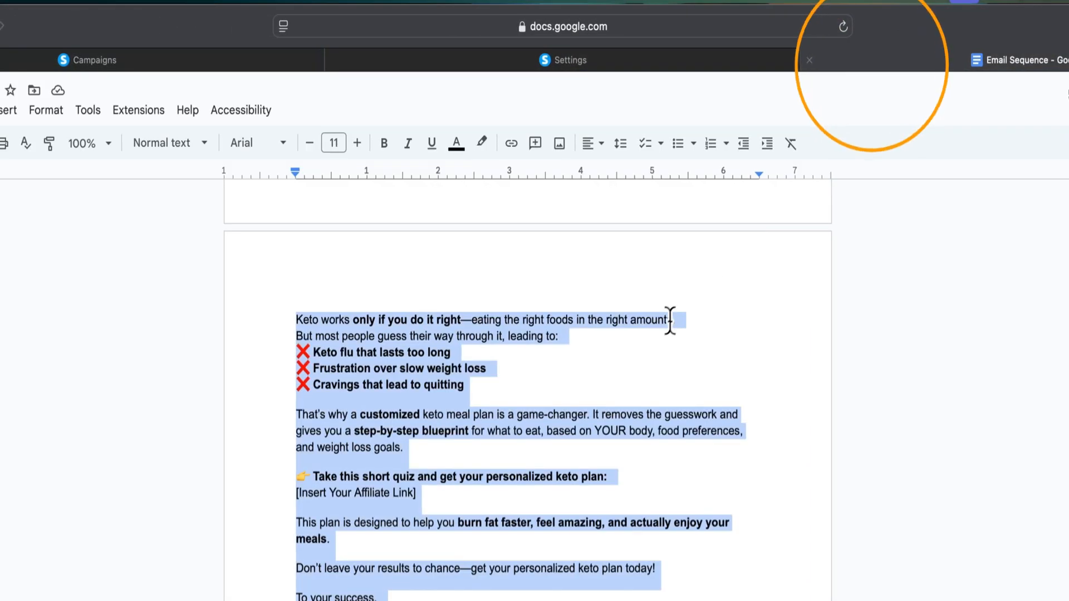
pyautogui.scroll(-10, 557, 353)
pyautogui.scroll(3, 423, 362)
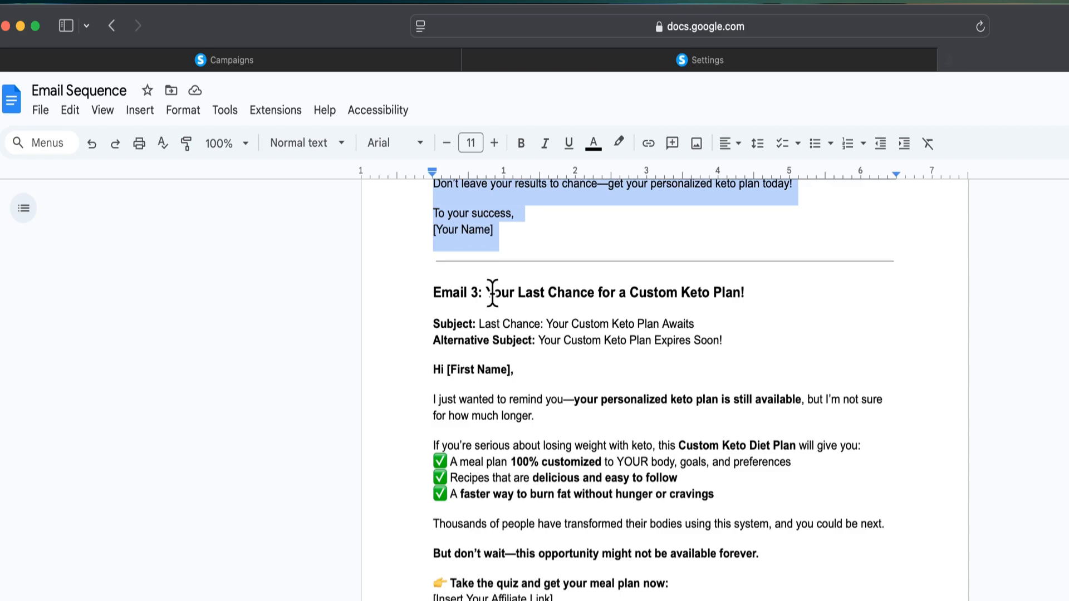
pyautogui.moveTo(489, 292); pyautogui.dragTo(741, 291)
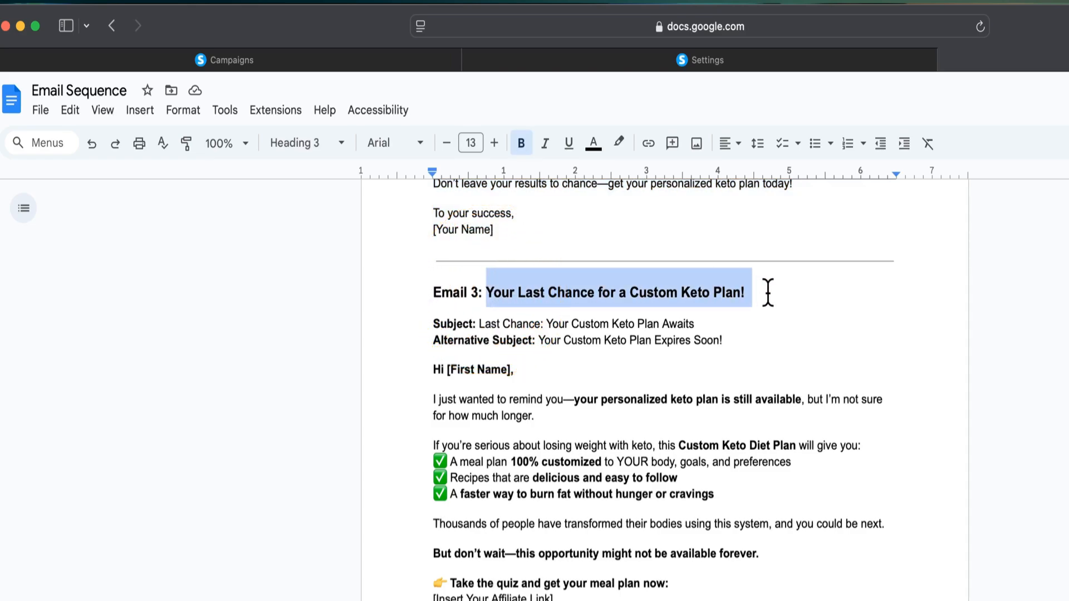
pyautogui.press('super+c')
pyautogui.click(337, 62)
pyautogui.click(578, 342)
pyautogui.press('super+v')
pyautogui.click(673, 600)
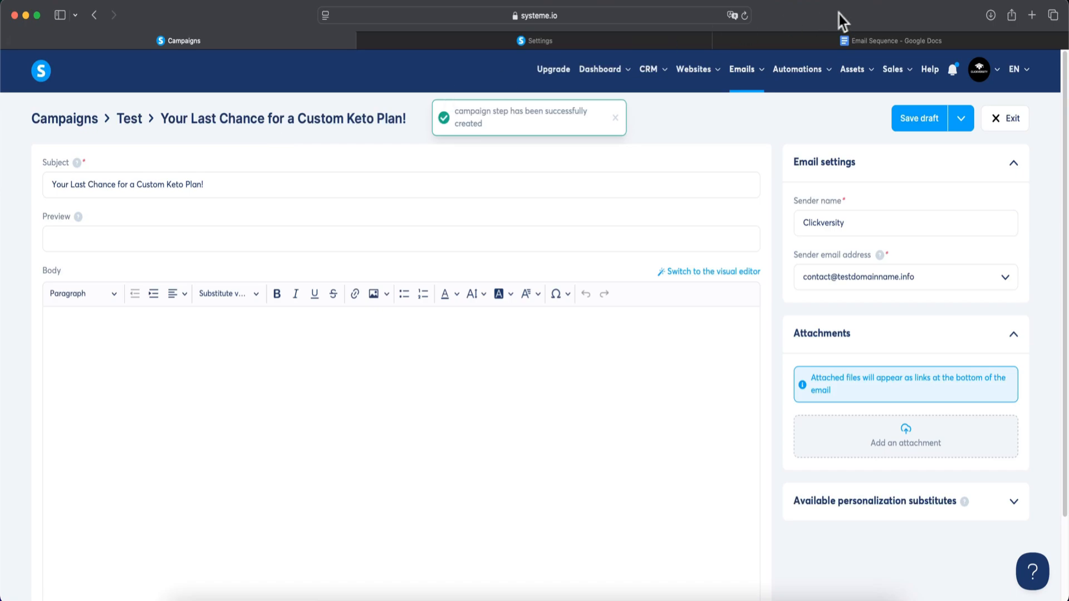
# Step: Copy Email 3's alternative subject "Your Custom Keto Plan Expires Soon!" from the Google Docs document into the email's preview text
pyautogui.click(869, 40)
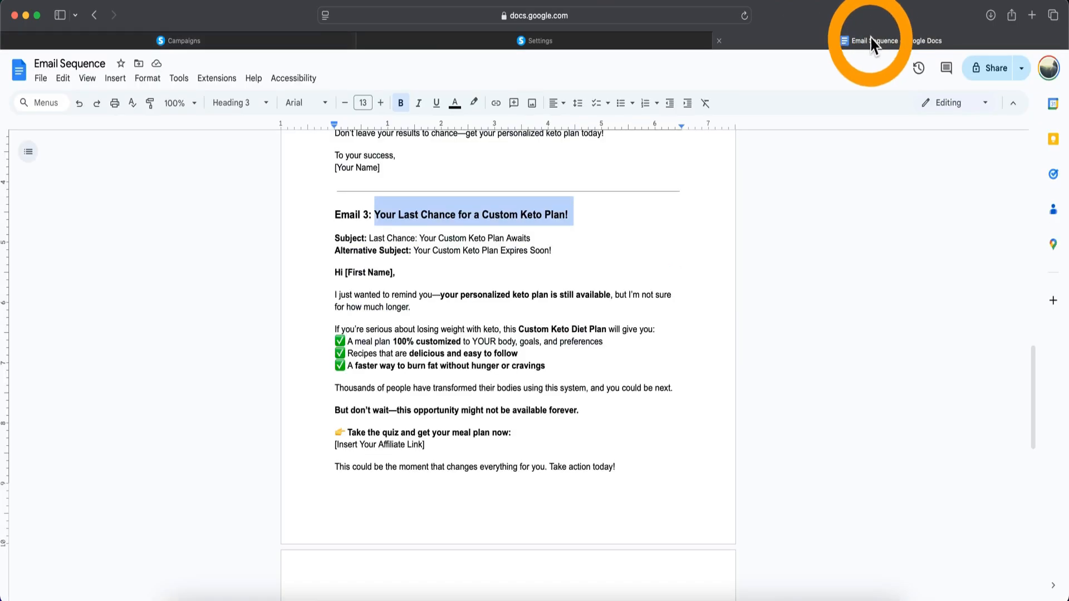
pyautogui.moveTo(463, 287); pyautogui.dragTo(620, 294)
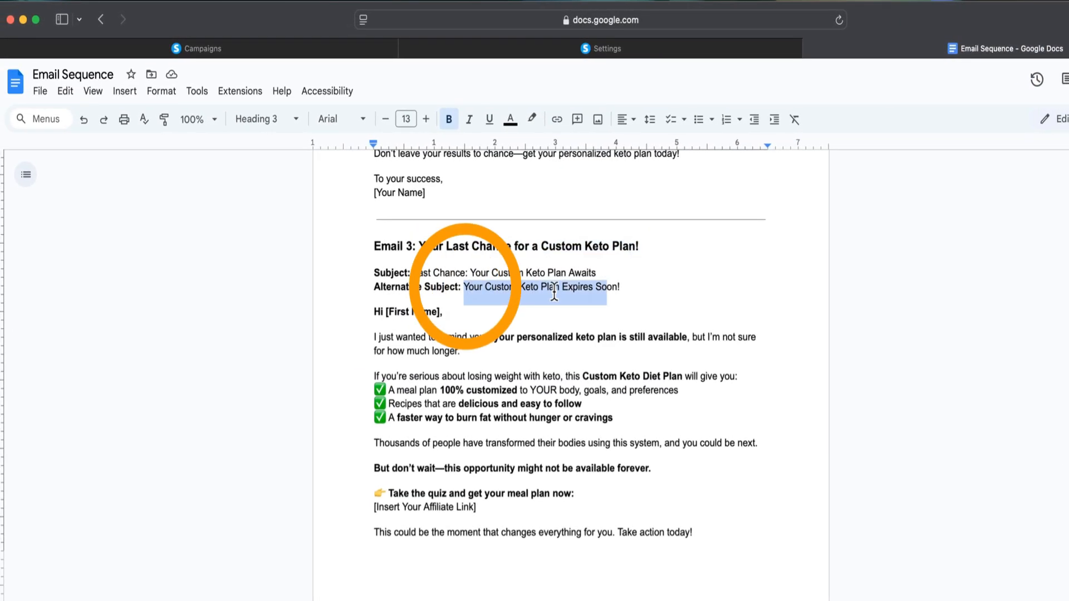
pyautogui.click(330, 51)
pyautogui.click(287, 268)
pyautogui.press('super+v')
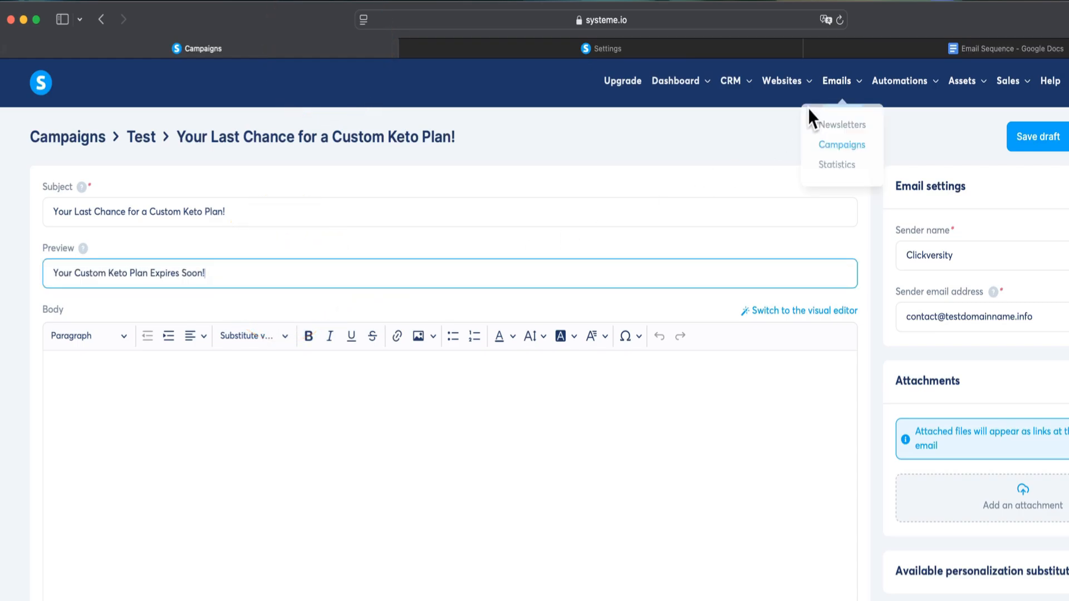
# Step: Copy Email 3's full text, from the greeting to the sign-off, from the Google Docs document into the email body in systeme.io
pyautogui.click(936, 49)
pyautogui.moveTo(291, 308); pyautogui.dragTo(483, 571)
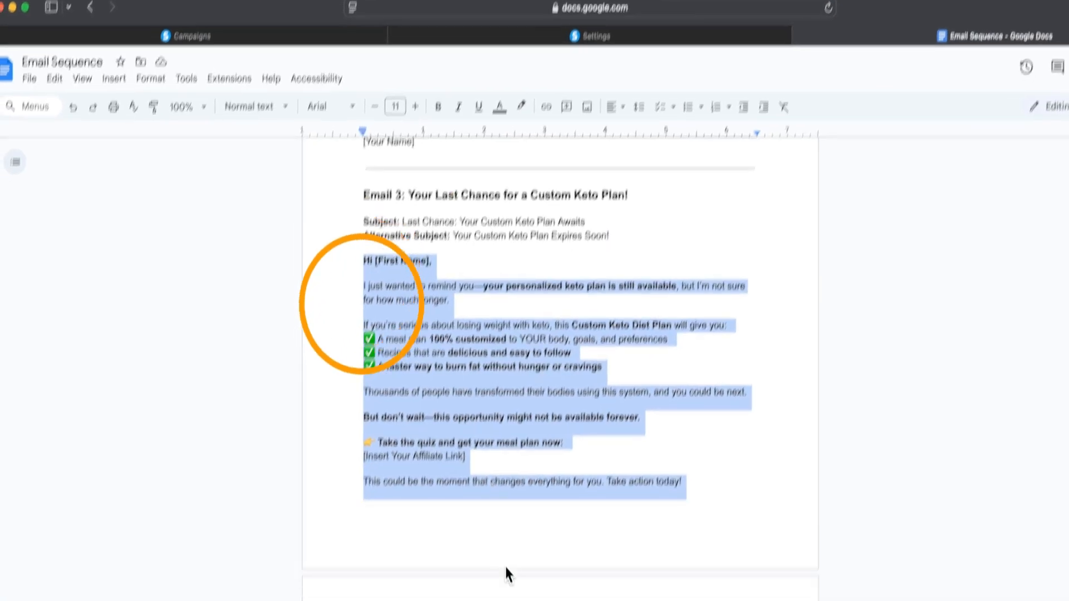
pyautogui.scroll(-3, 501, 554)
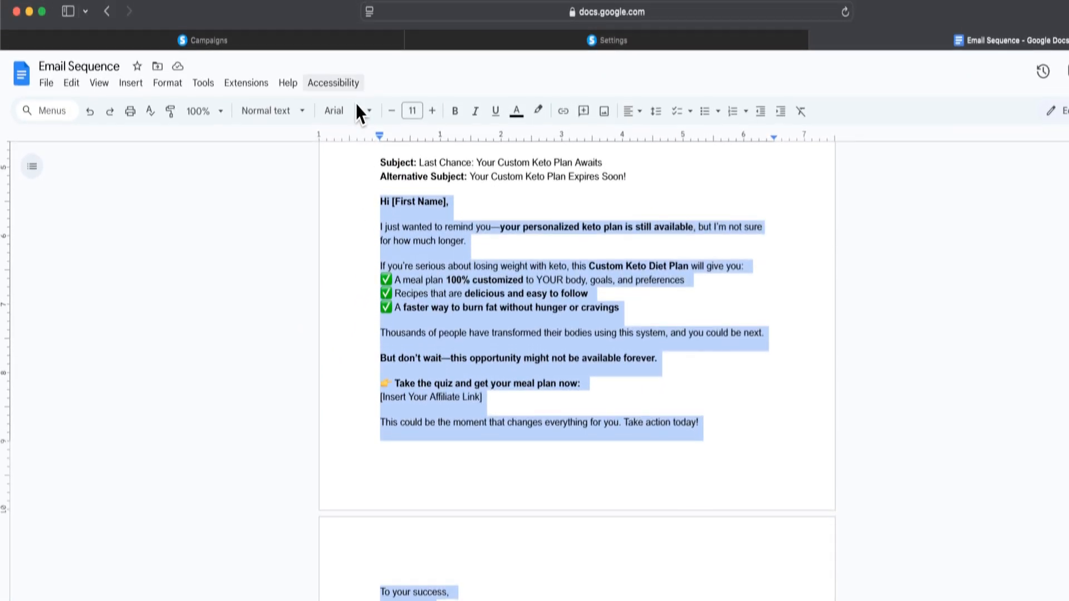
pyautogui.click(334, 43)
pyautogui.click(308, 396)
pyautogui.press('super+v')
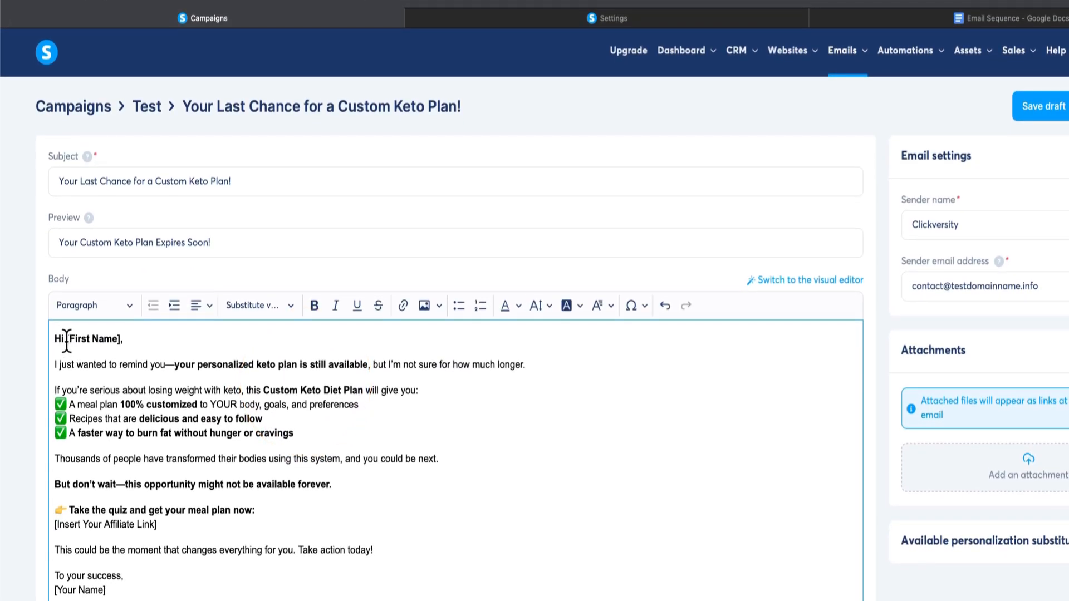
# Step: Replace the [First Name] placeholder in the third email's greeting with the First name substitution variable
pyautogui.moveTo(67, 340); pyautogui.dragTo(119, 340)
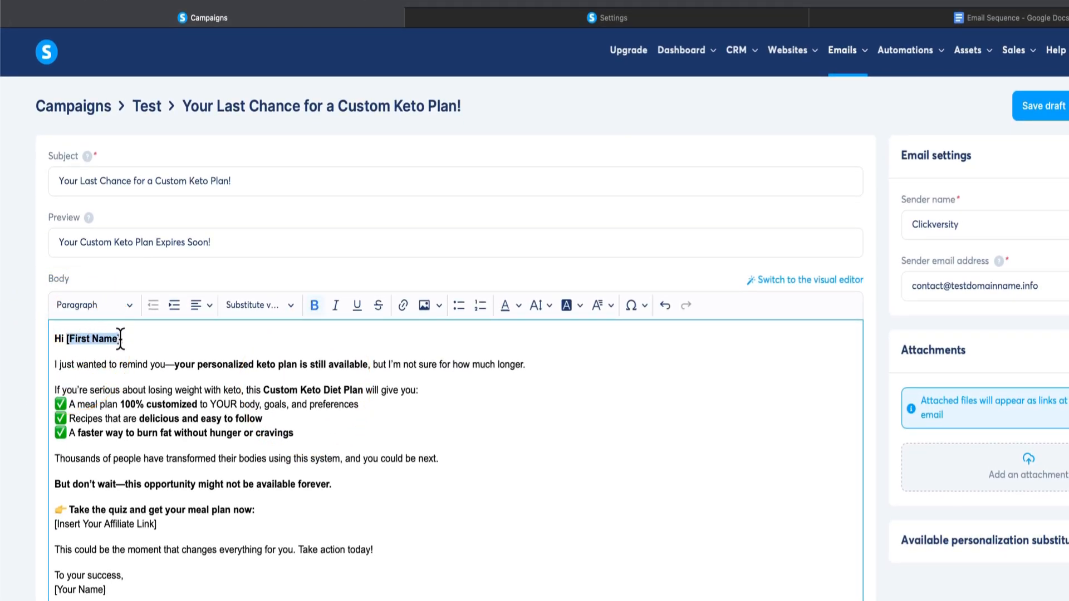
pyautogui.click(270, 320)
pyautogui.click(273, 352)
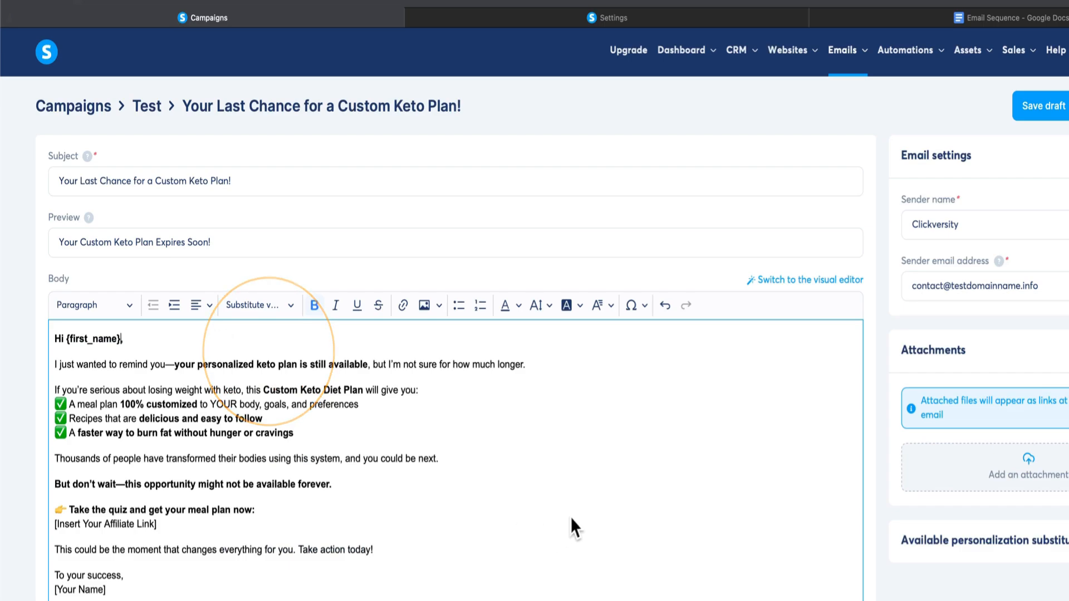
pyautogui.click(685, 592)
# Step: Publish the third email with a 2-day delay after "Don't Make This Keto Mistake..." and exit to the Test campaign's email list
pyautogui.click(996, 105)
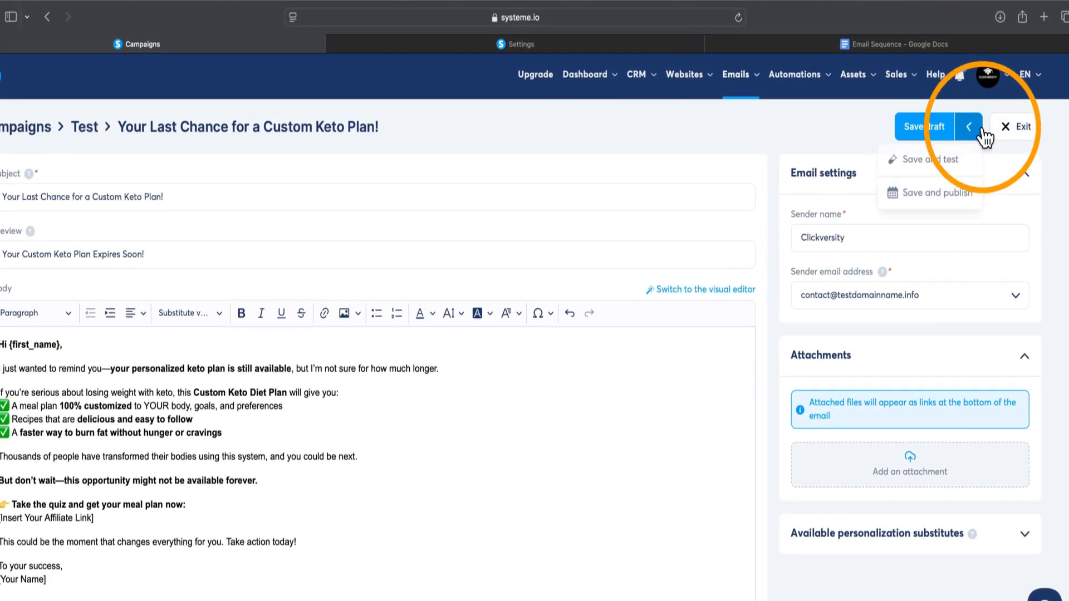
pyautogui.click(938, 195)
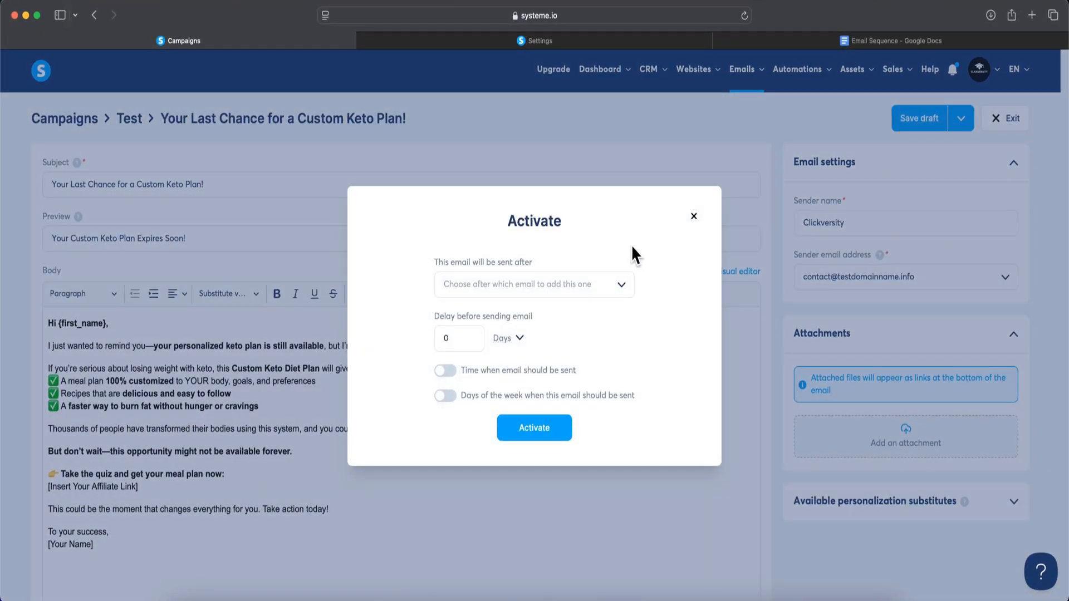
pyautogui.click(621, 285)
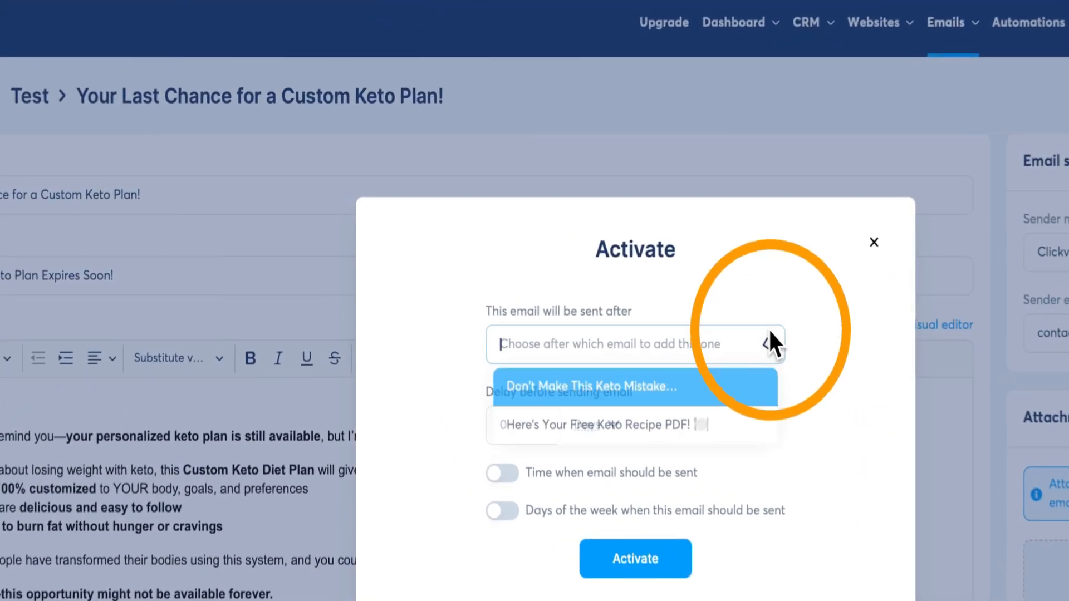
pyautogui.click(667, 394)
pyautogui.click(471, 432)
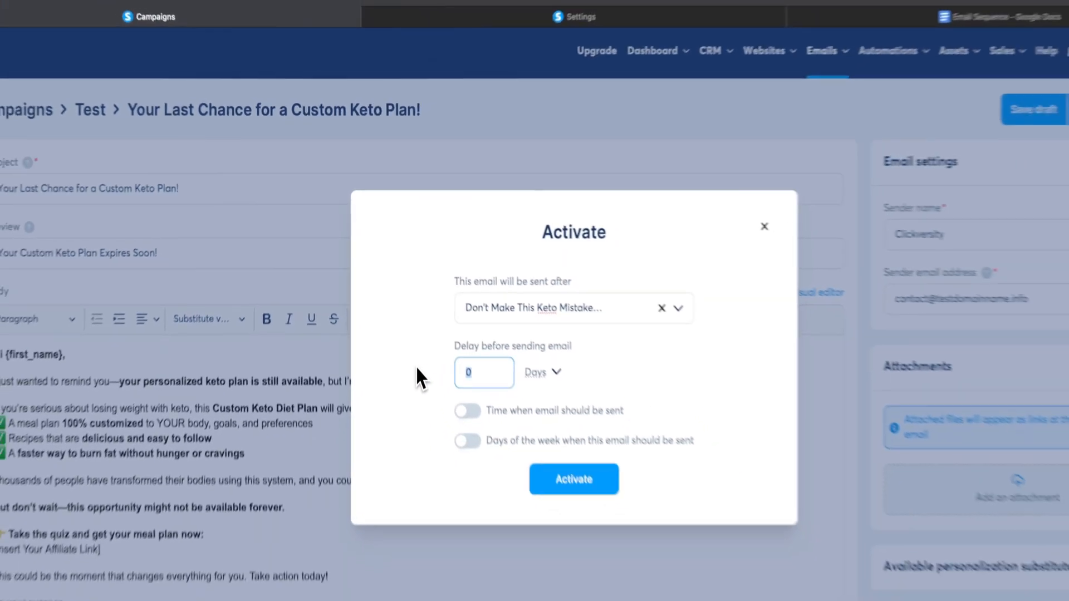
pyautogui.write('2')
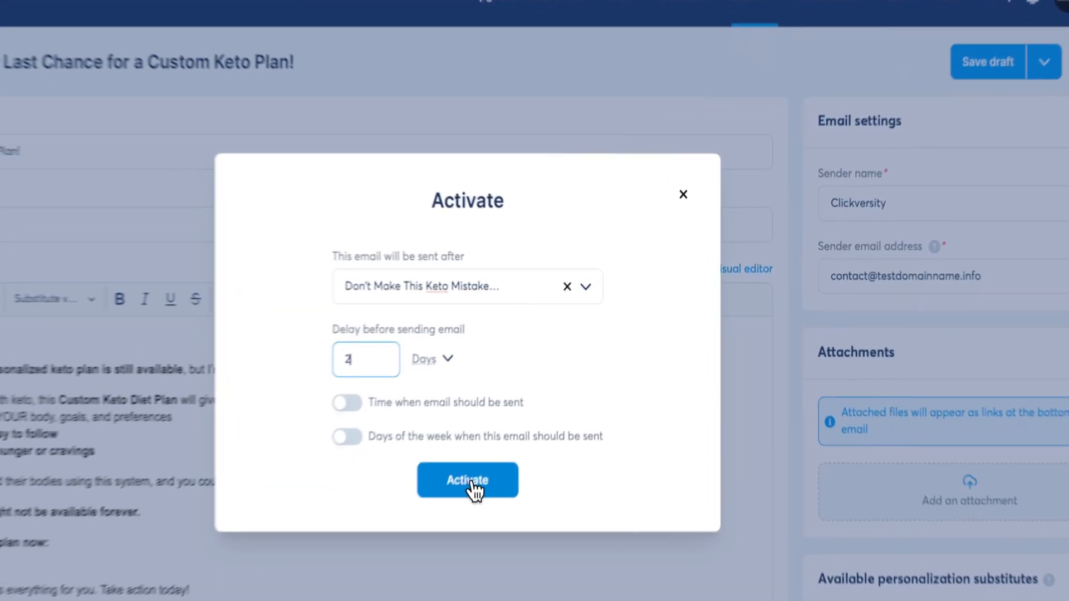
pyautogui.click(534, 429)
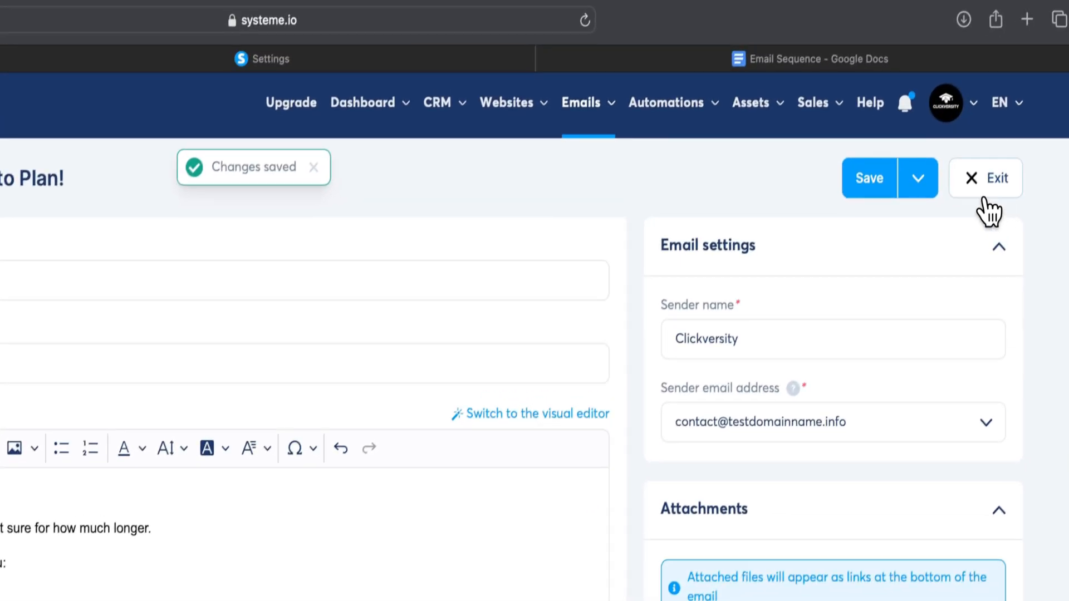
pyautogui.click(981, 196)
pyautogui.rightClick(615, 328)
pyautogui.click(483, 422)
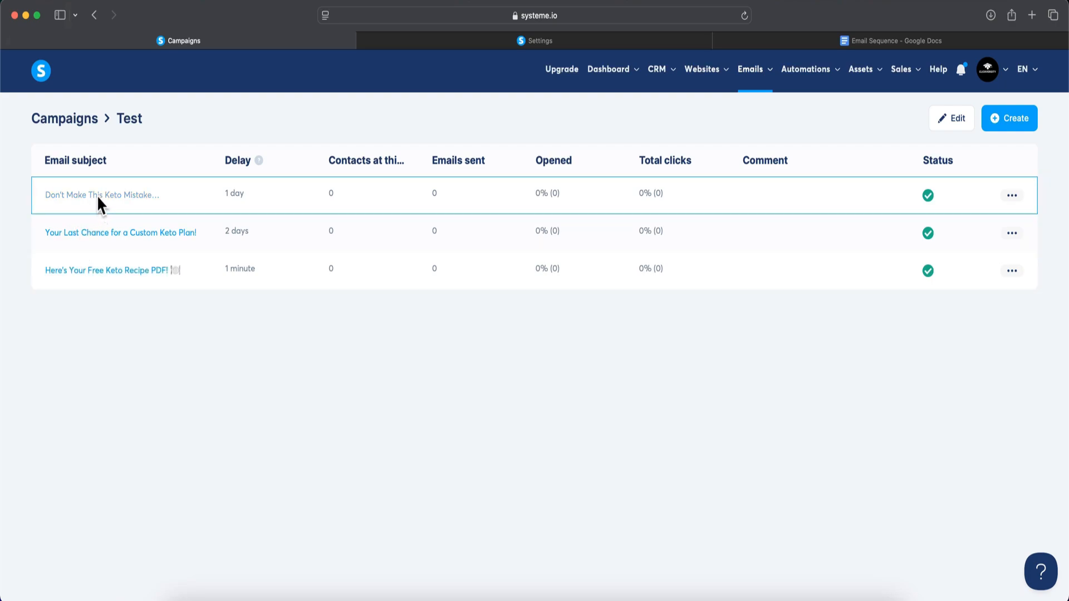
# Step: Create a contact tag named "Free PDF" in the CRM
pyautogui.moveTo(668, 78)
pyautogui.click(656, 125)
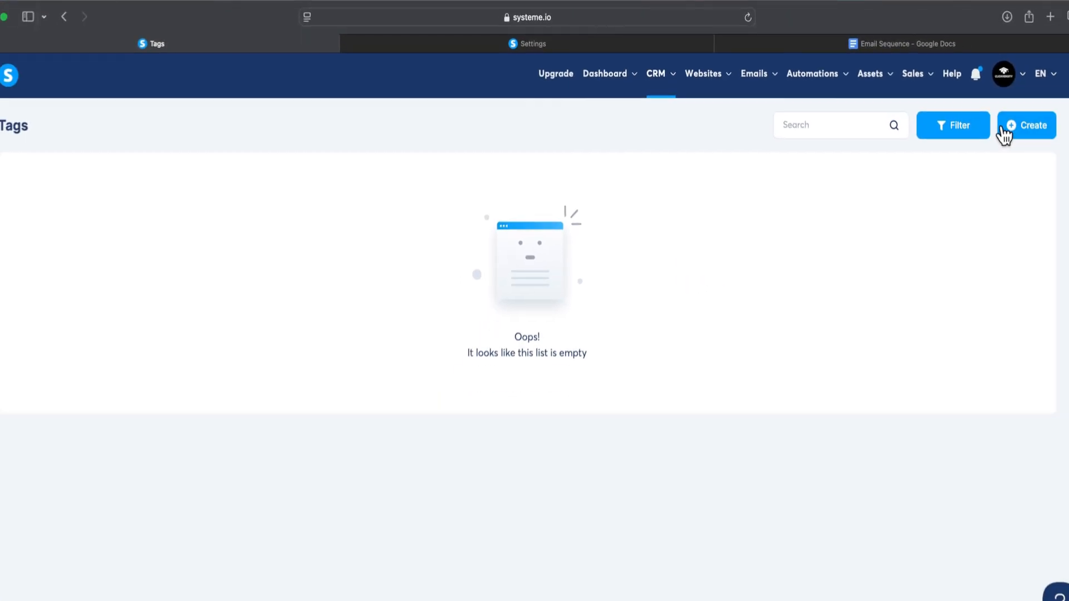
pyautogui.click(1005, 135)
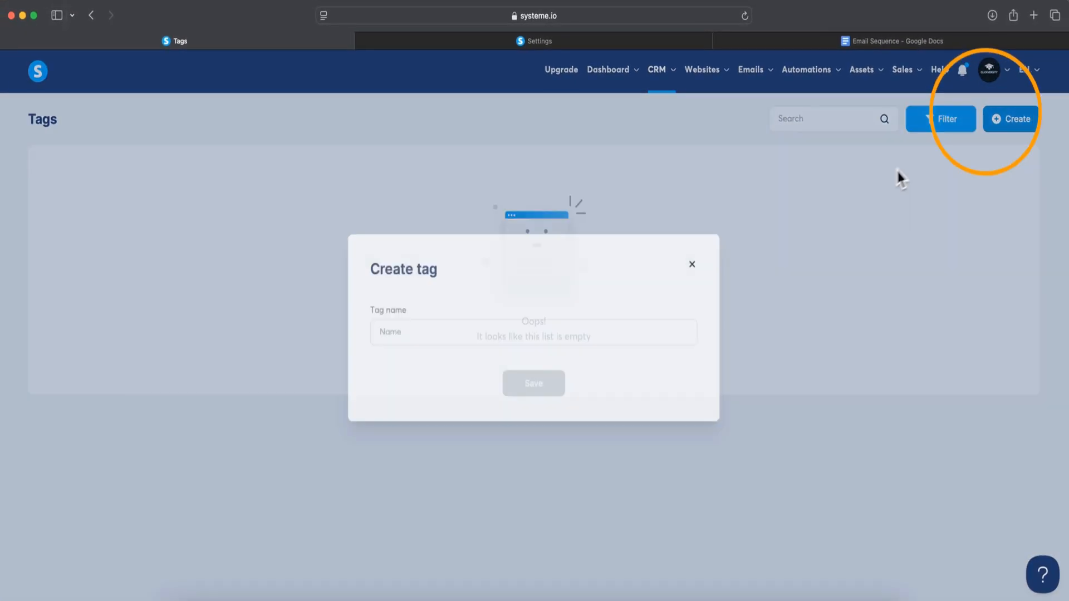
pyautogui.click(462, 361)
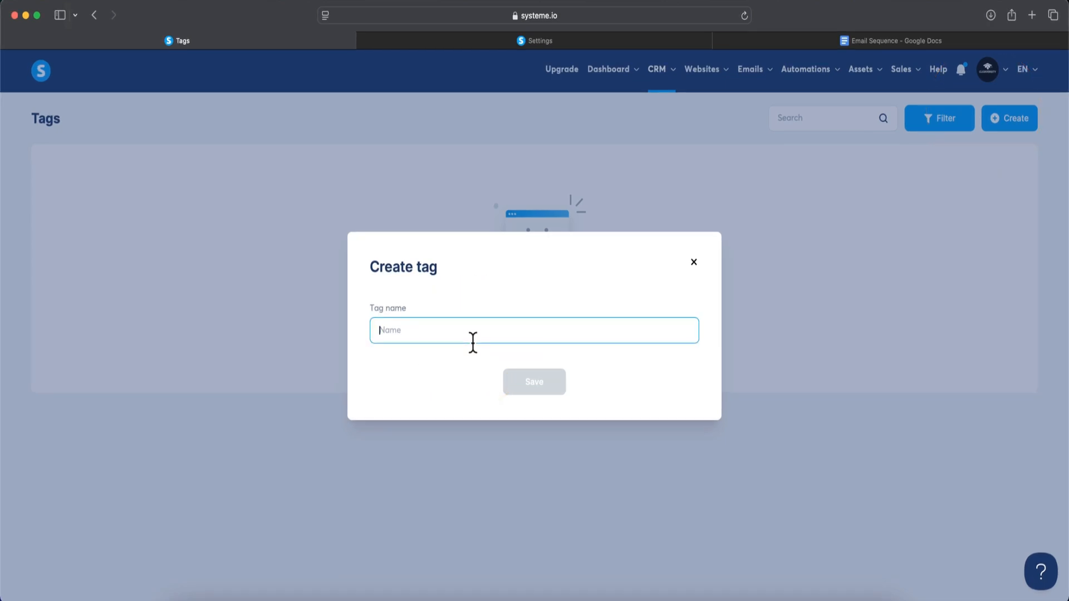
pyautogui.write('Free PDF')
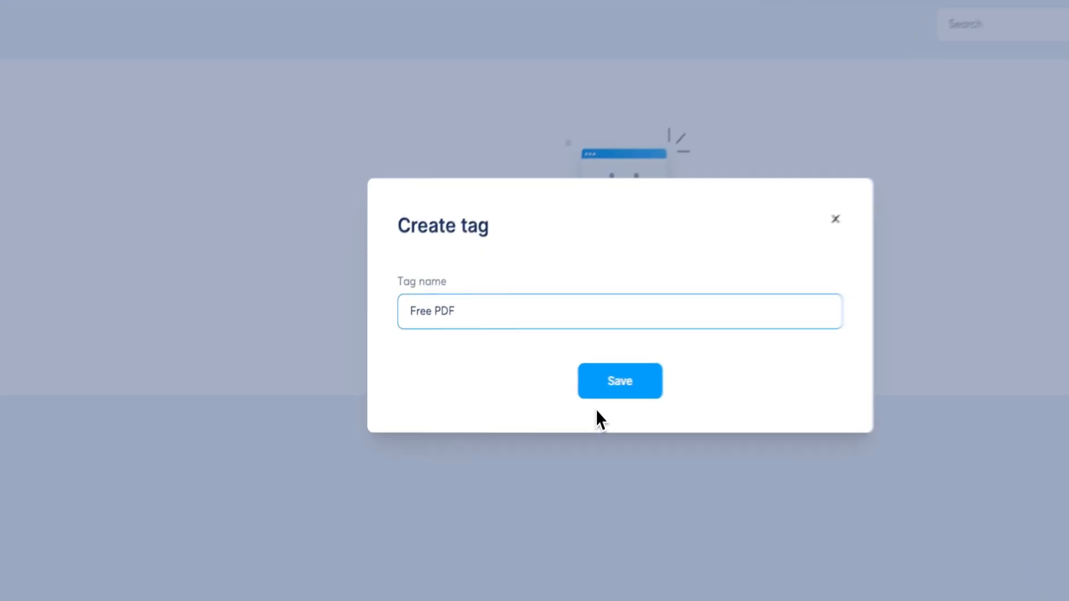
pyautogui.click(534, 382)
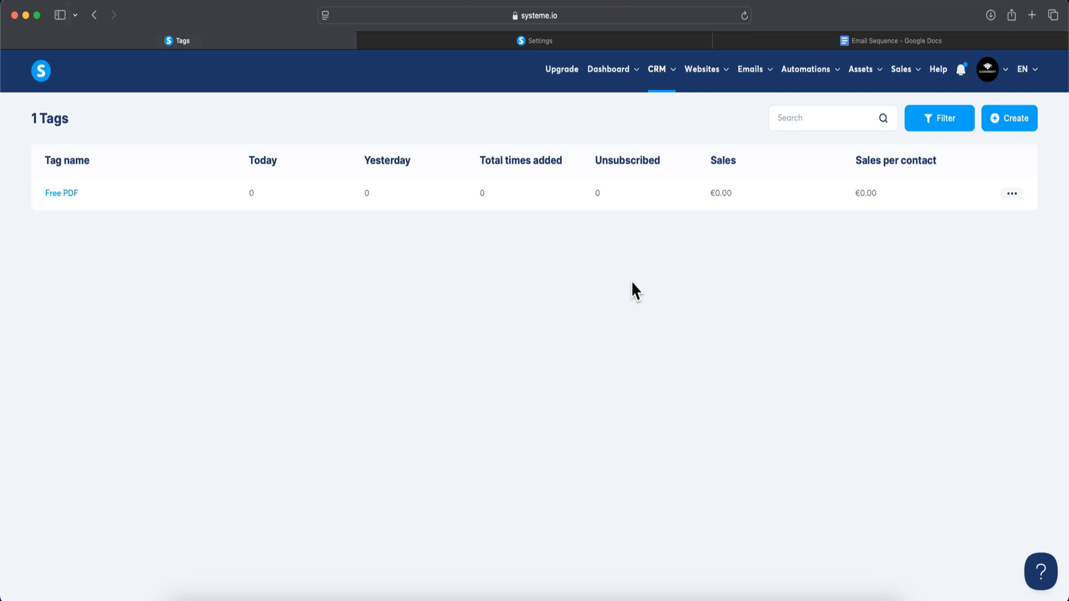
# Step: Start an automation rule for the affiliate lander funnel's Squeeze page with the "Funnel step form subscribed" trigger
pyautogui.moveTo(706, 69)
pyautogui.click(705, 127)
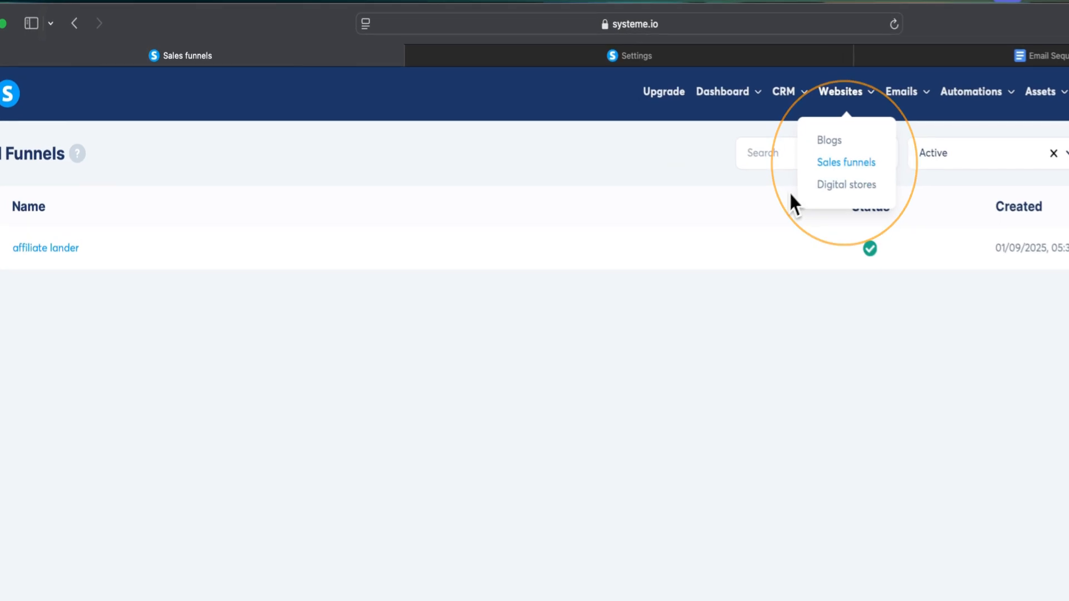
pyautogui.click(80, 201)
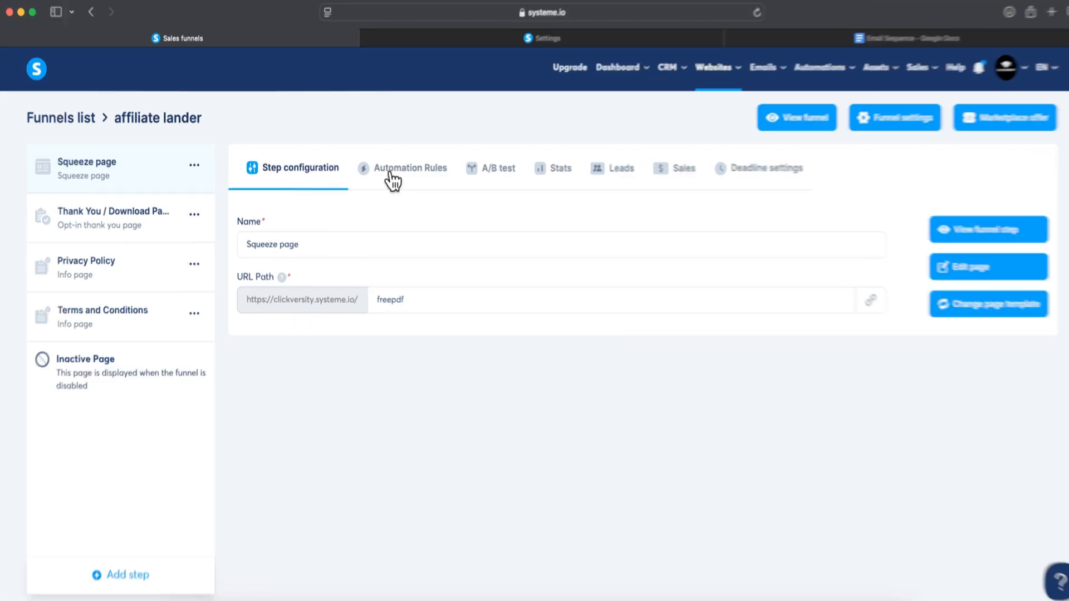
pyautogui.click(393, 179)
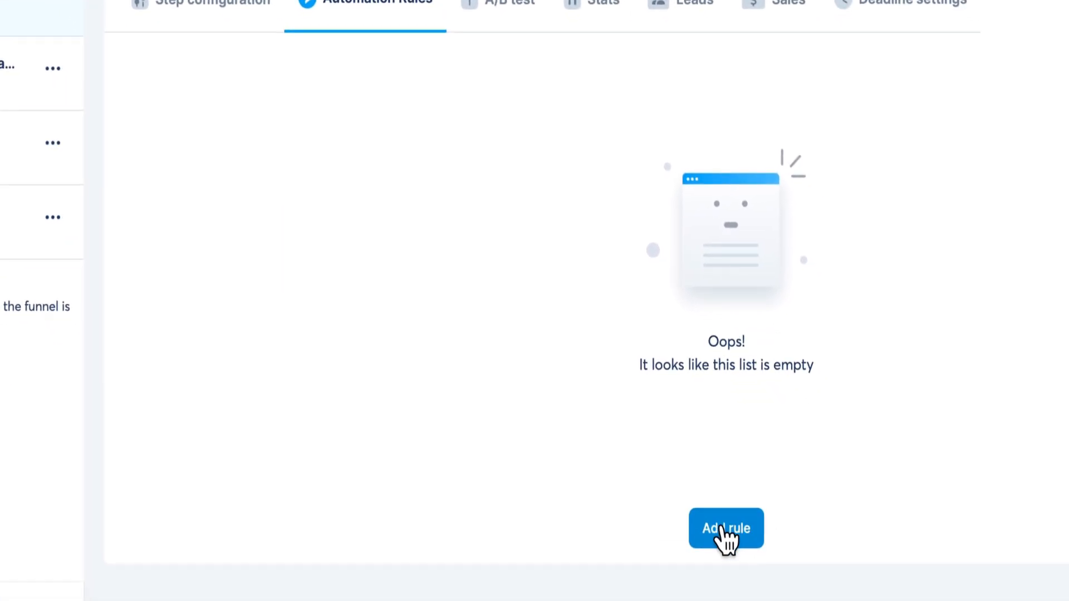
pyautogui.click(724, 529)
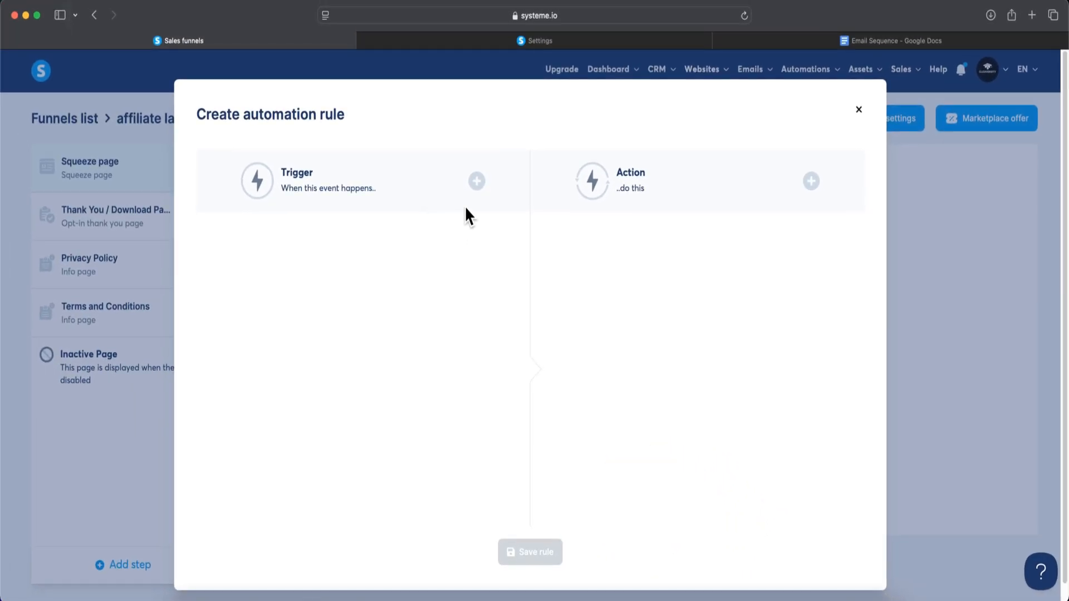
pyautogui.click(477, 181)
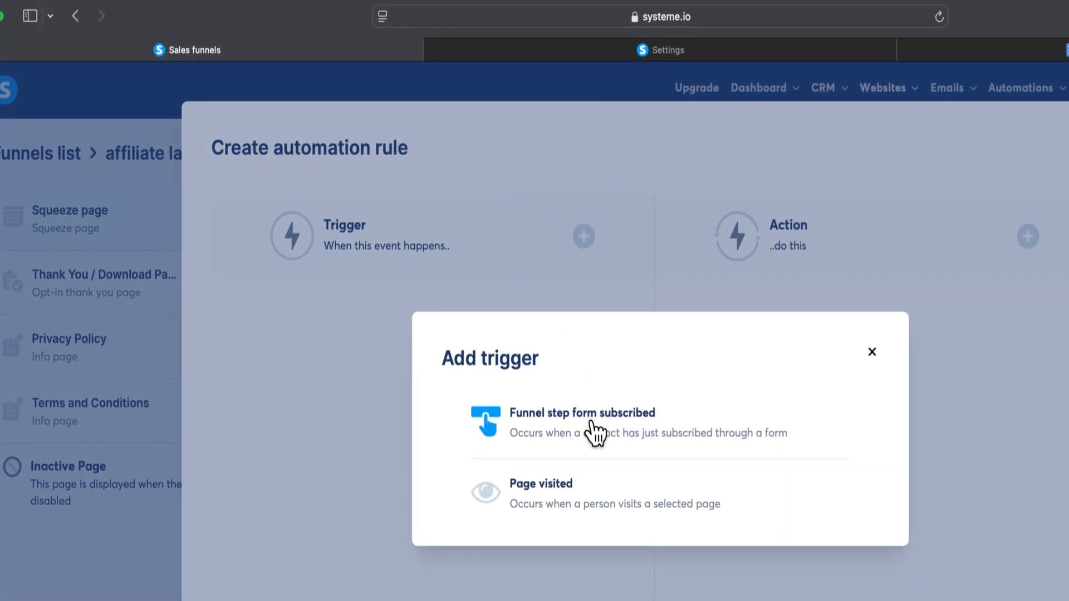
pyautogui.click(595, 431)
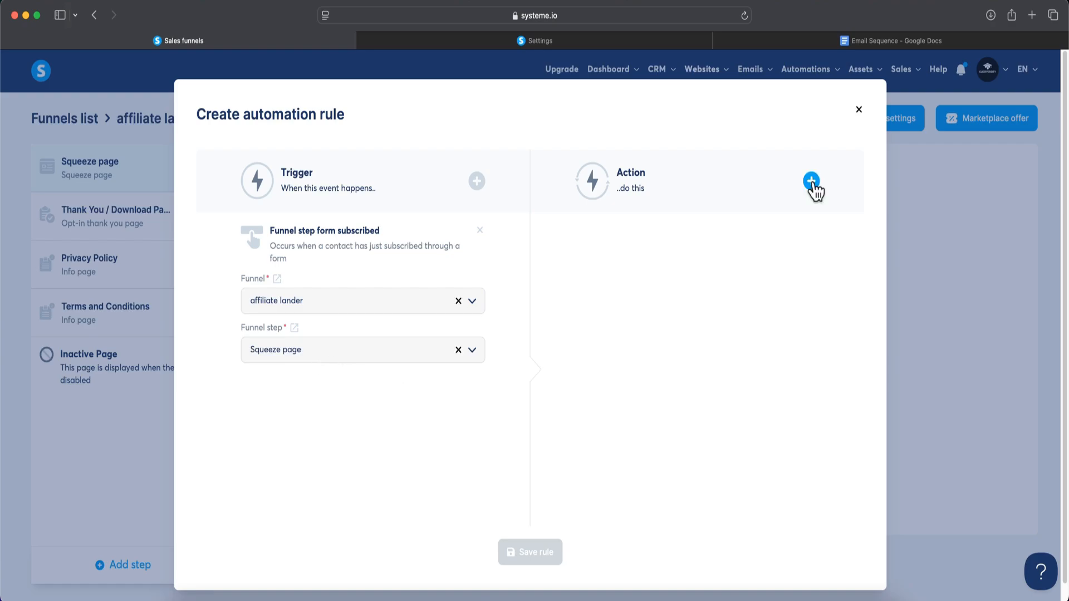
# Step: Add a "Subscribe to campaign" action for the Test campaign to the automation rule and save it
pyautogui.click(811, 182)
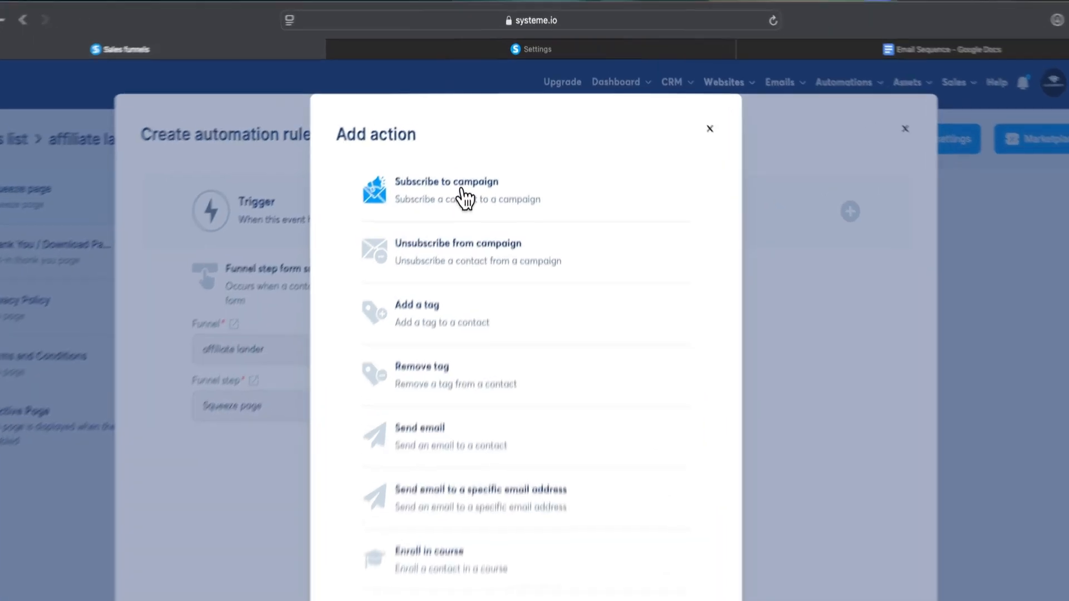
pyautogui.click(474, 170)
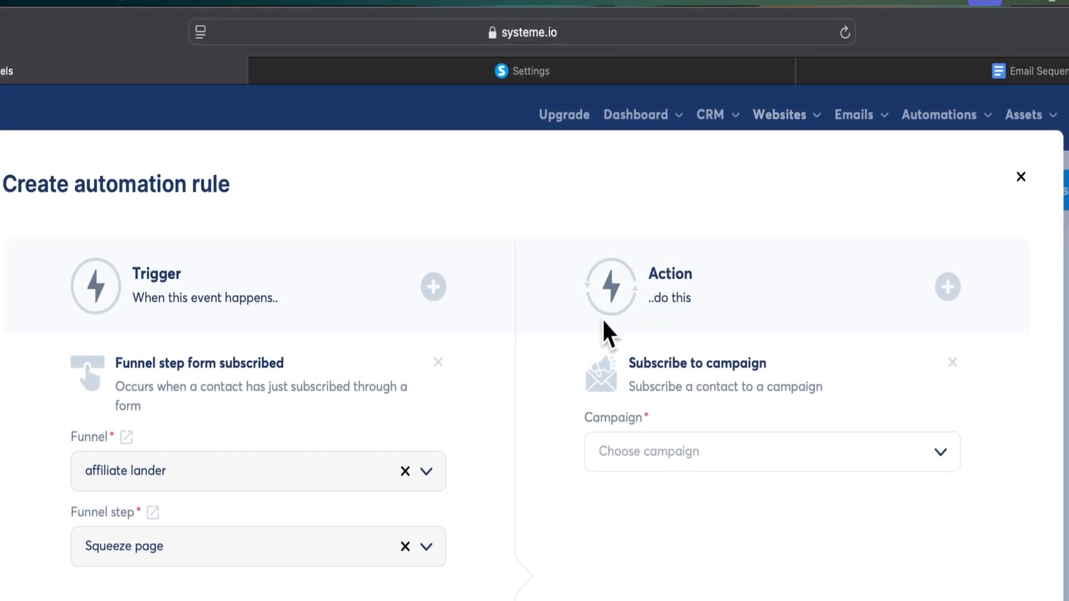
pyautogui.click(924, 452)
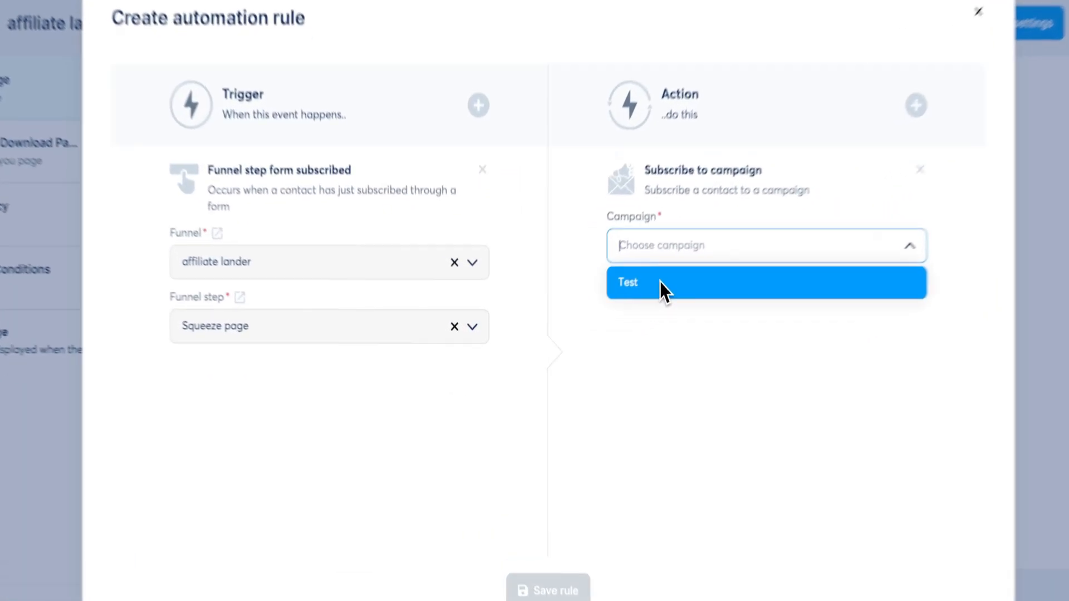
pyautogui.click(617, 316)
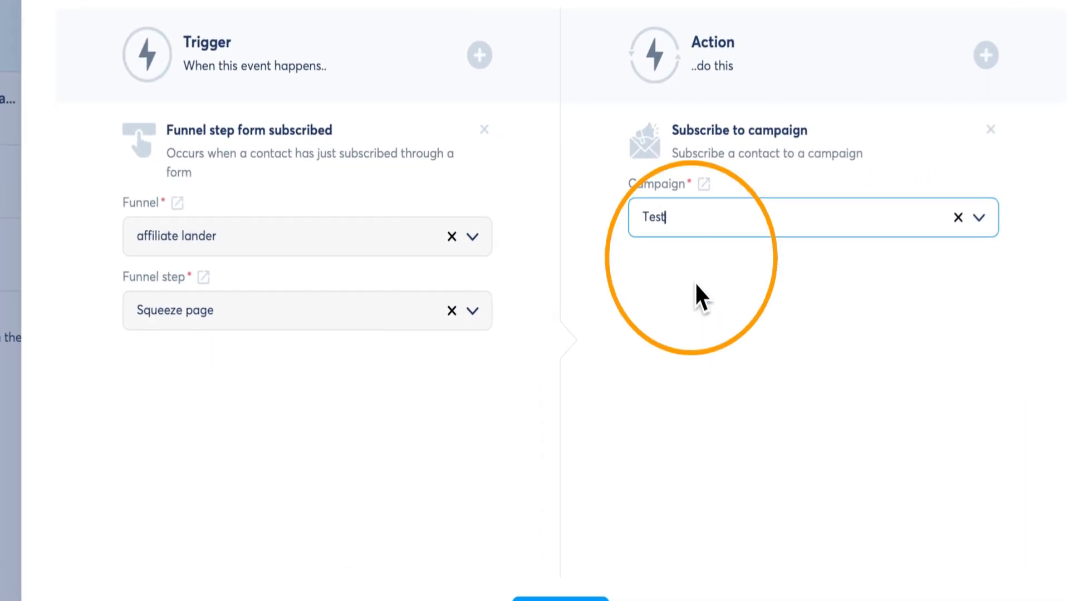
pyautogui.click(528, 552)
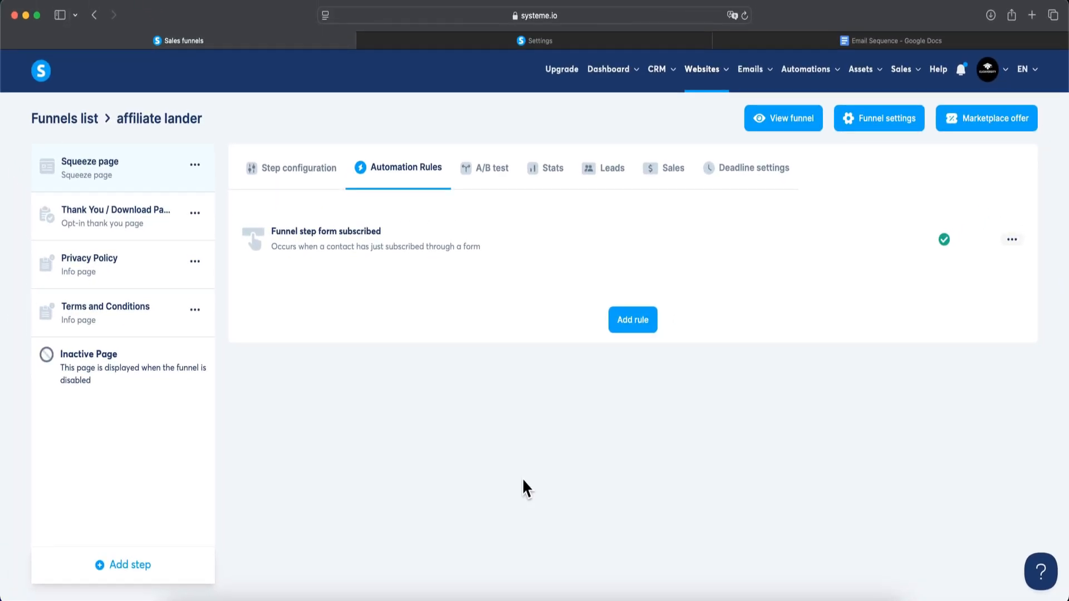
# Step: Edit the Squeeze page's form subscription rule to also add the "Free PDF" tag to the contact, and save the rule
pyautogui.click(502, 265)
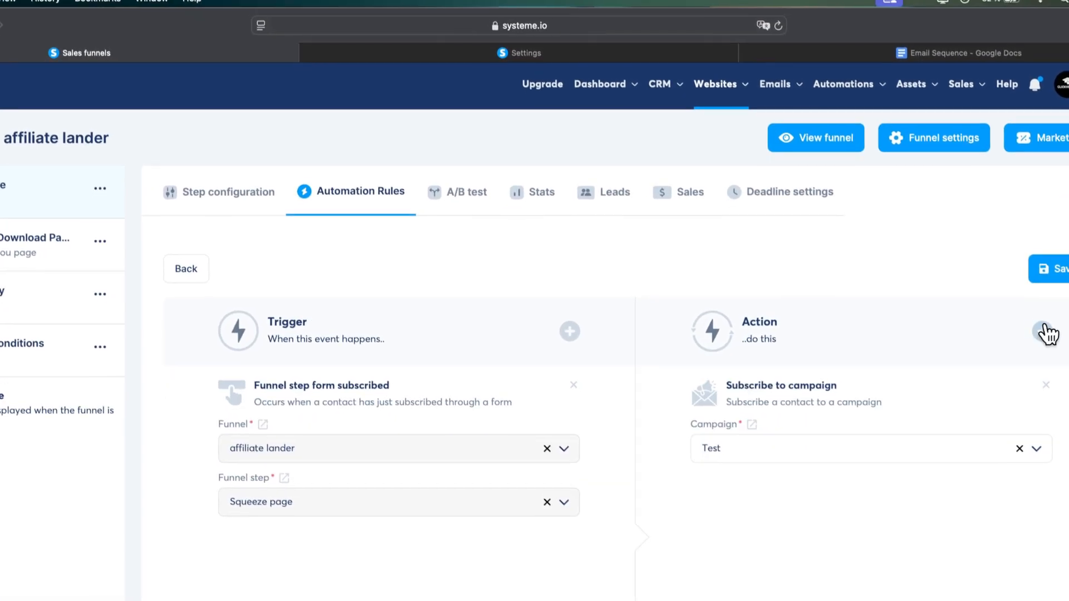
pyautogui.click(1043, 333)
pyautogui.click(477, 292)
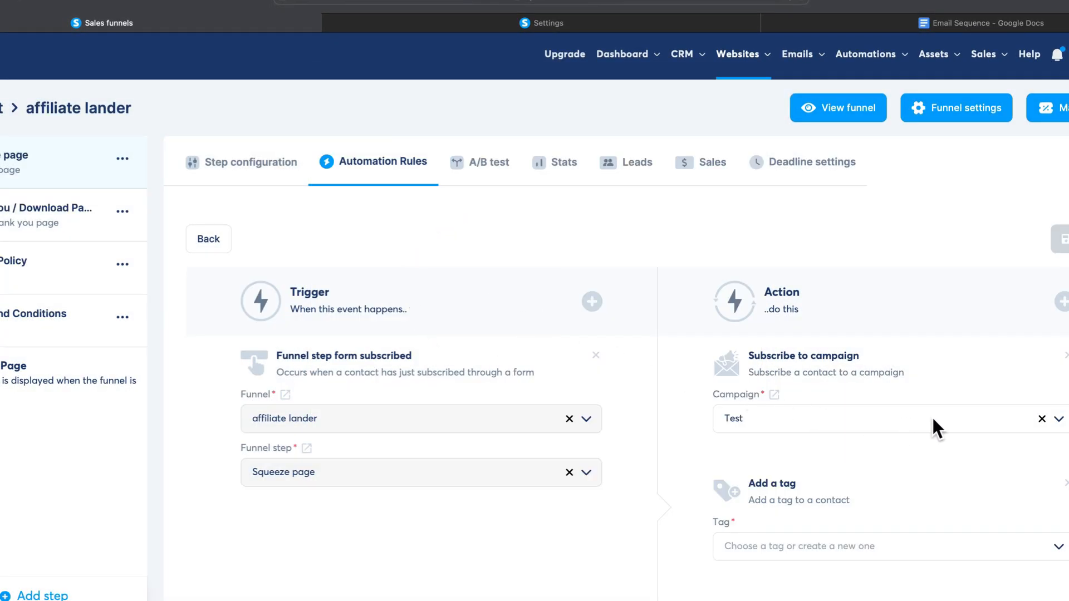
pyautogui.click(1057, 546)
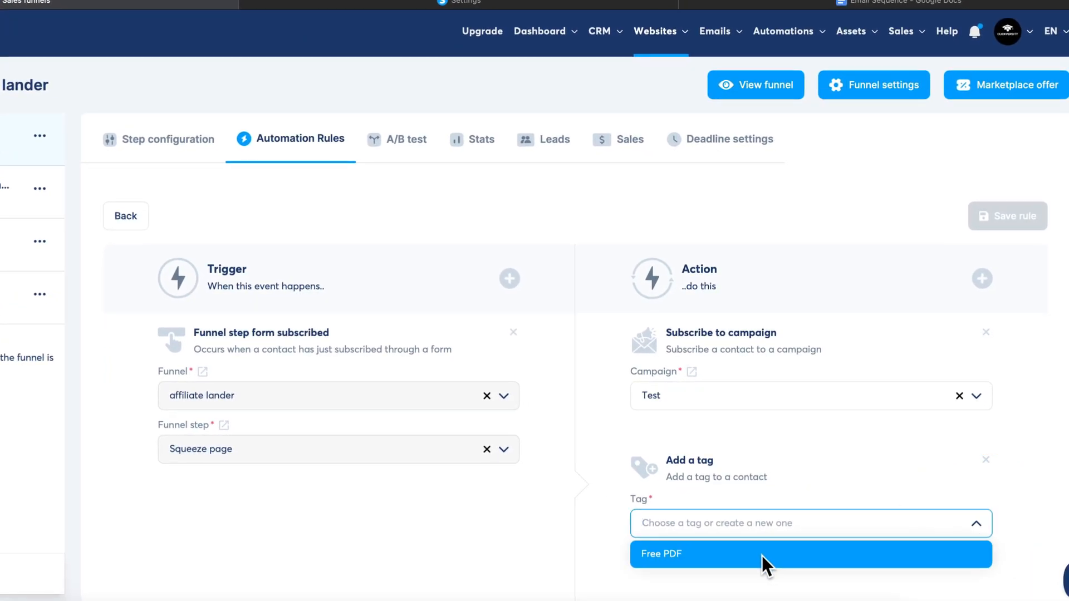
pyautogui.click(761, 556)
pyautogui.click(997, 217)
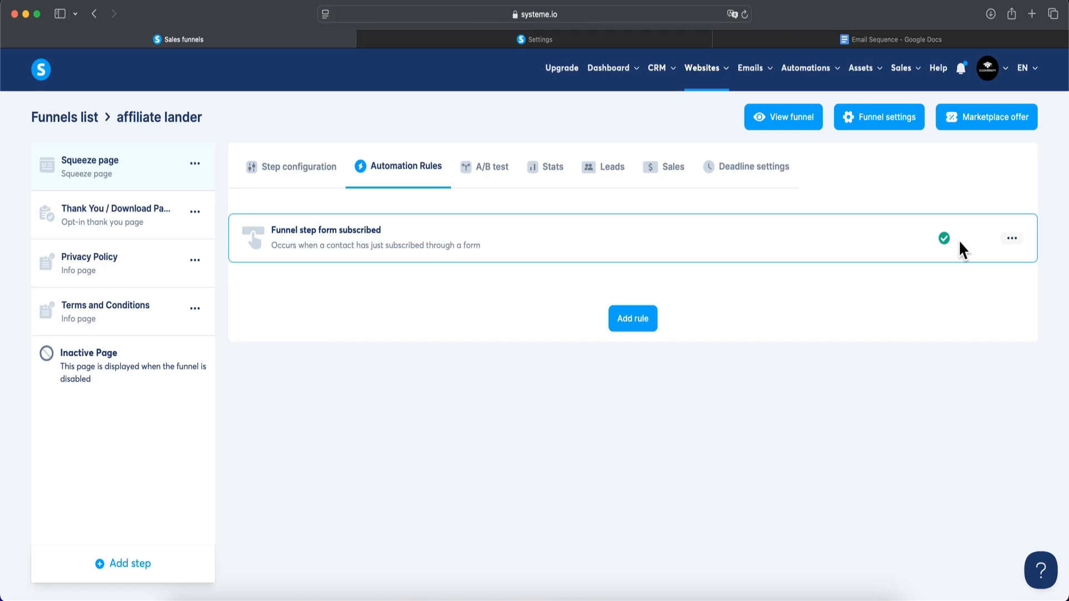
# Step: Copy the Squeeze page's URL from its step configuration and open it in the browser tab showing the Email Sequence document
pyautogui.click(126, 172)
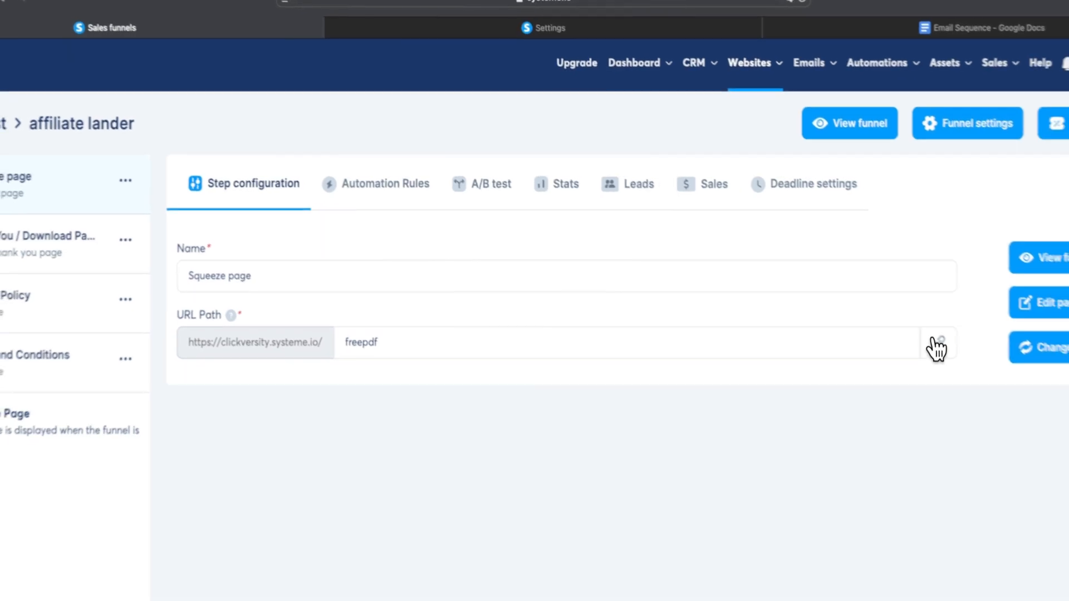
pyautogui.click(938, 347)
pyautogui.click(527, 17)
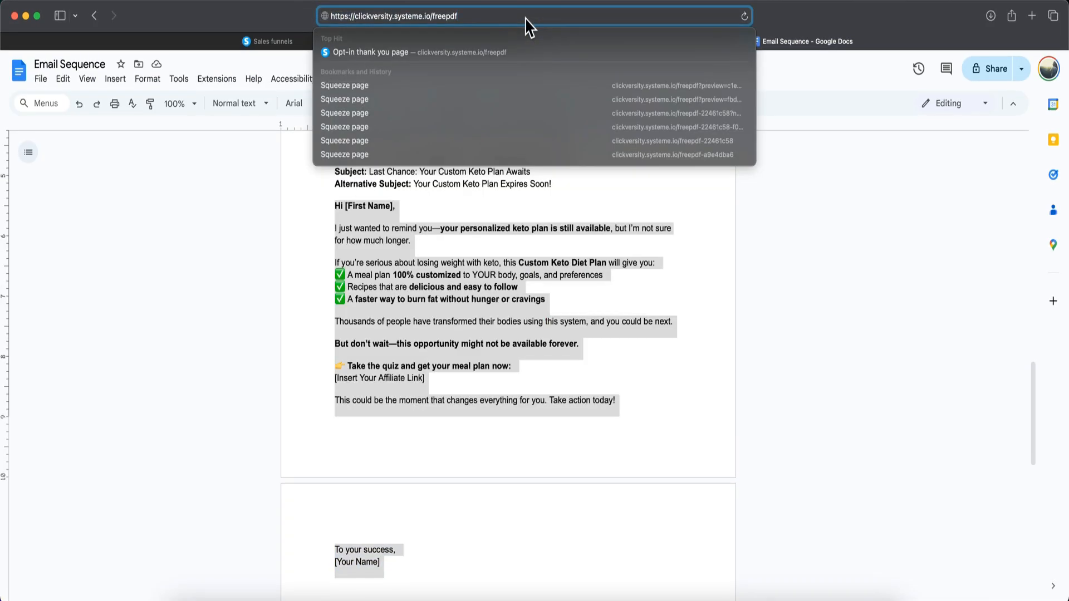
pyautogui.press('Return')
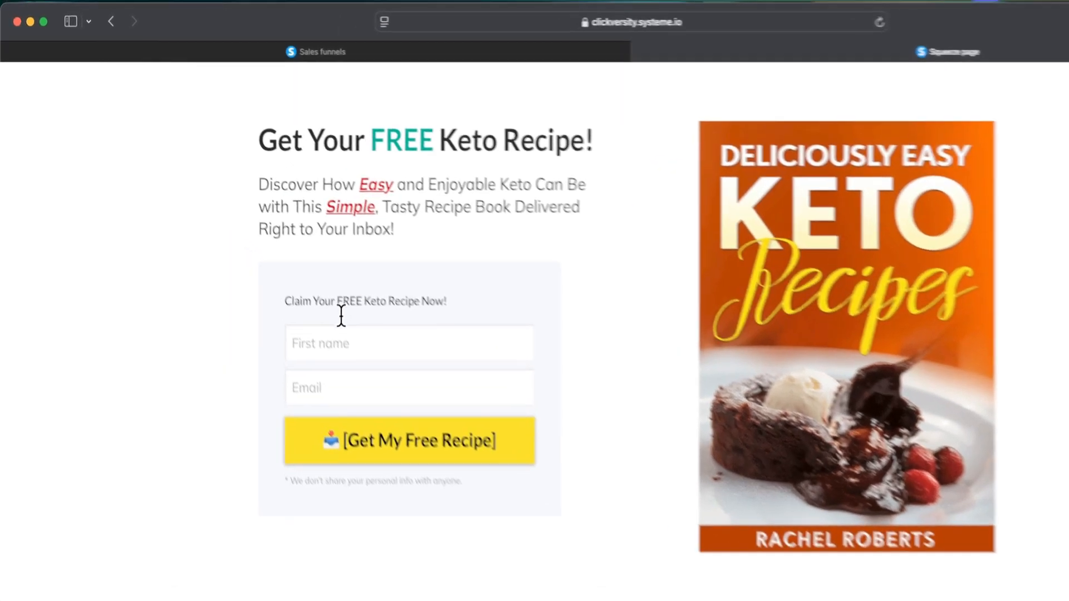
# Step: Fill in the squeeze page form with the first name "Clickversity" and the test contact's email address, and submit it
pyautogui.click(281, 287)
pyautogui.write('Clickversity')
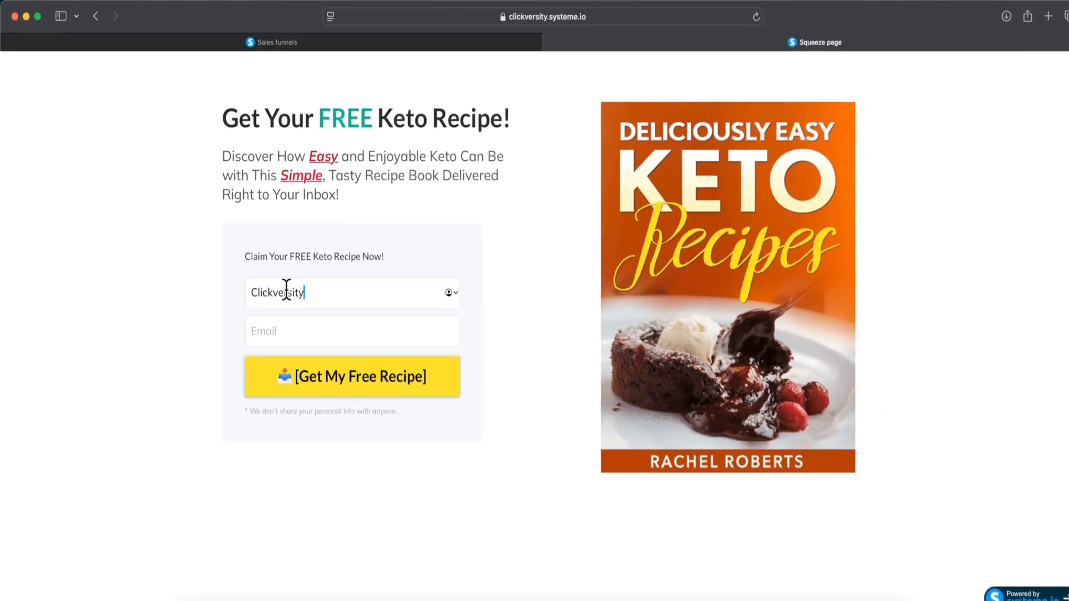
pyautogui.press('Tab')
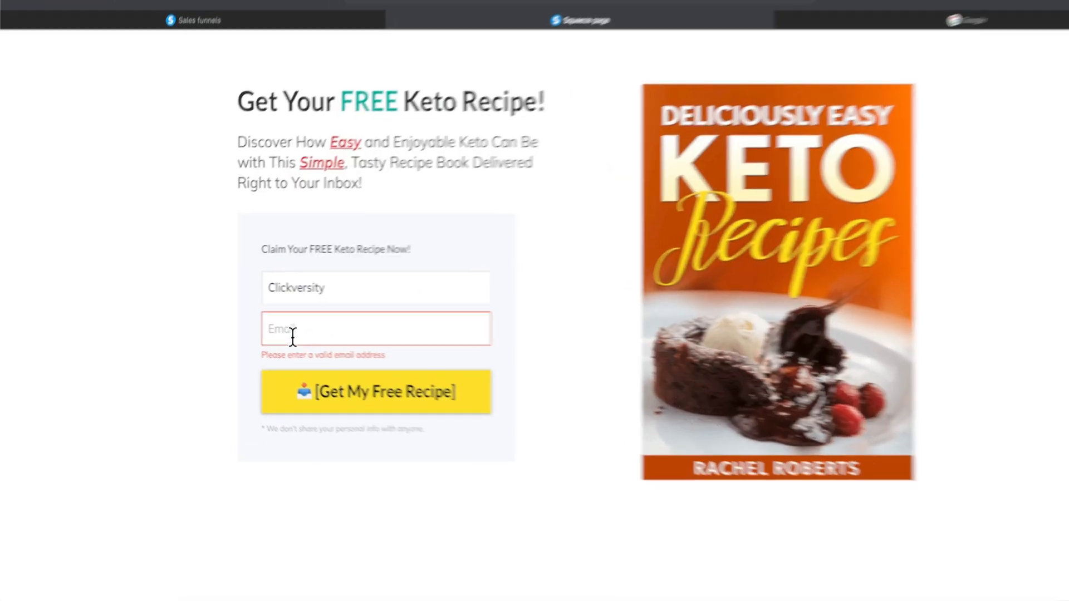
pyautogui.click(272, 333)
pyautogui.press('super+v')
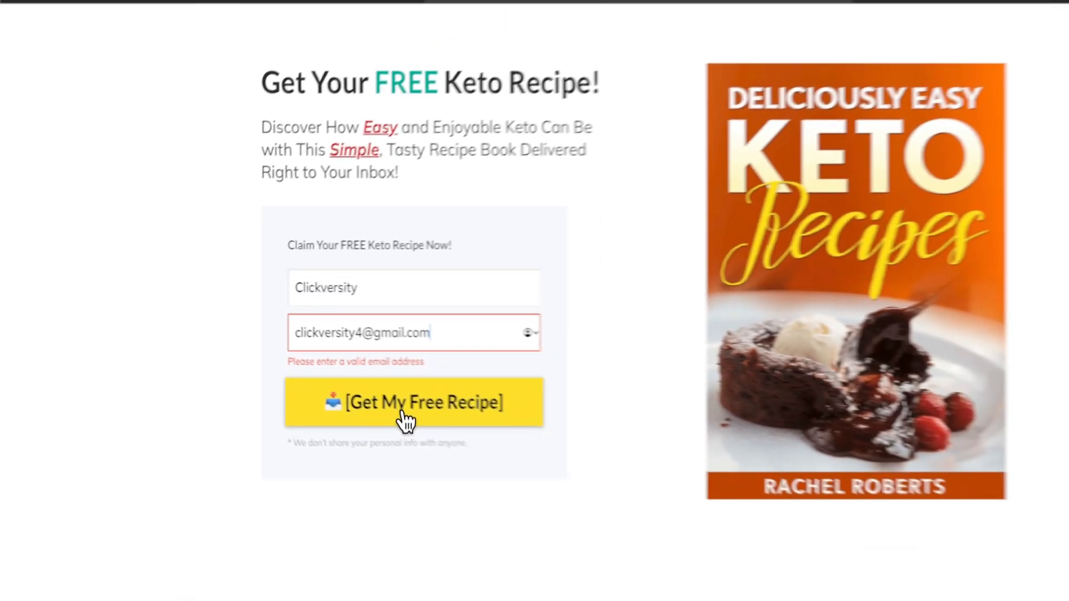
pyautogui.click(521, 451)
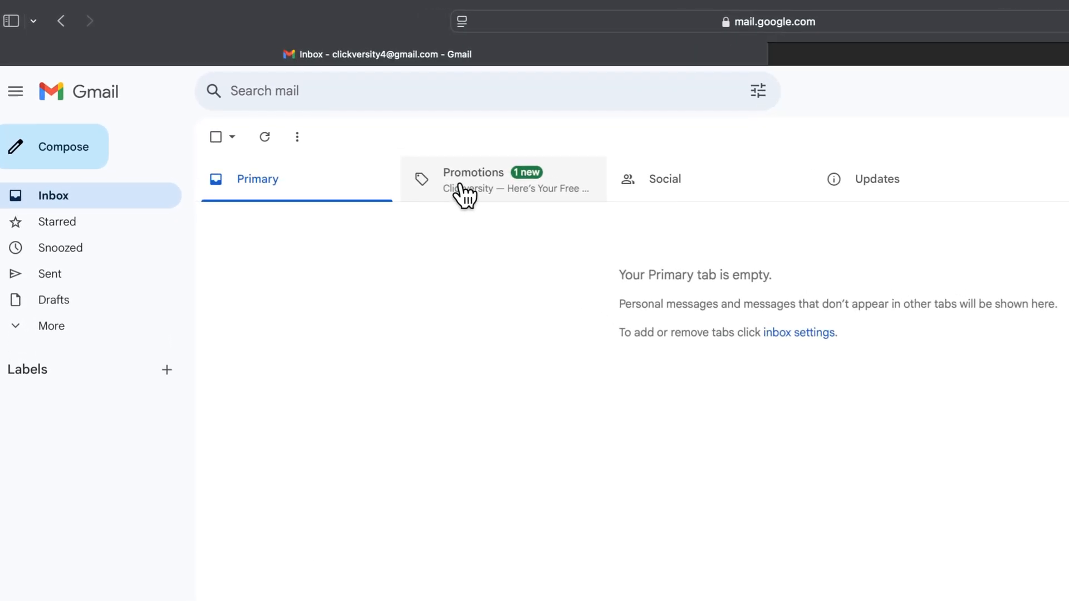
# Step: Check the Gmail inbox's promotional mail and open the "Here's Your Free Keto Recipe PDF!" email from Clickversity
pyautogui.click(464, 195)
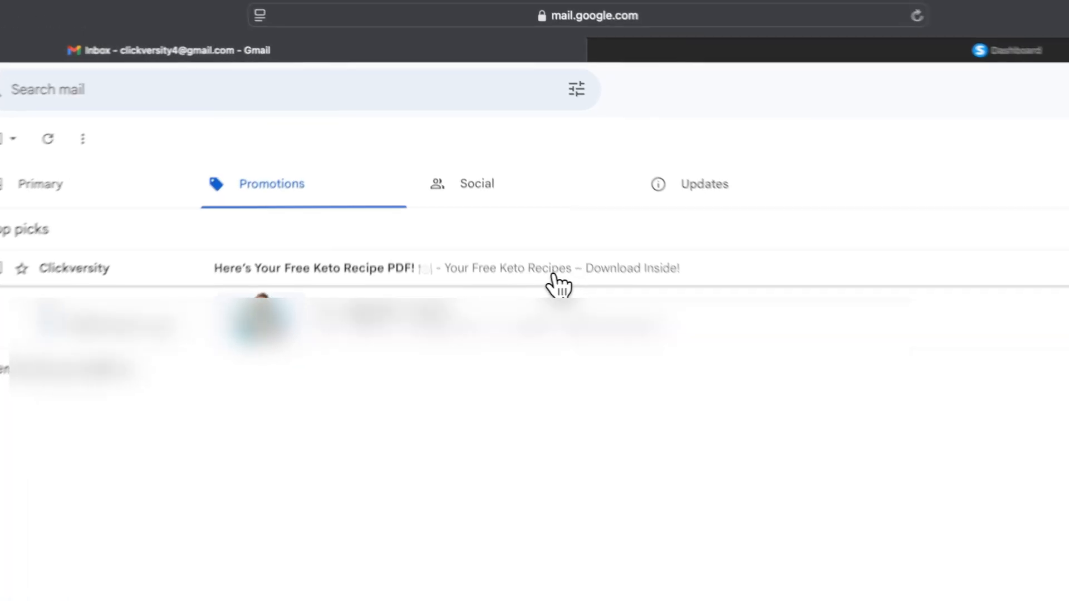
pyautogui.click(554, 276)
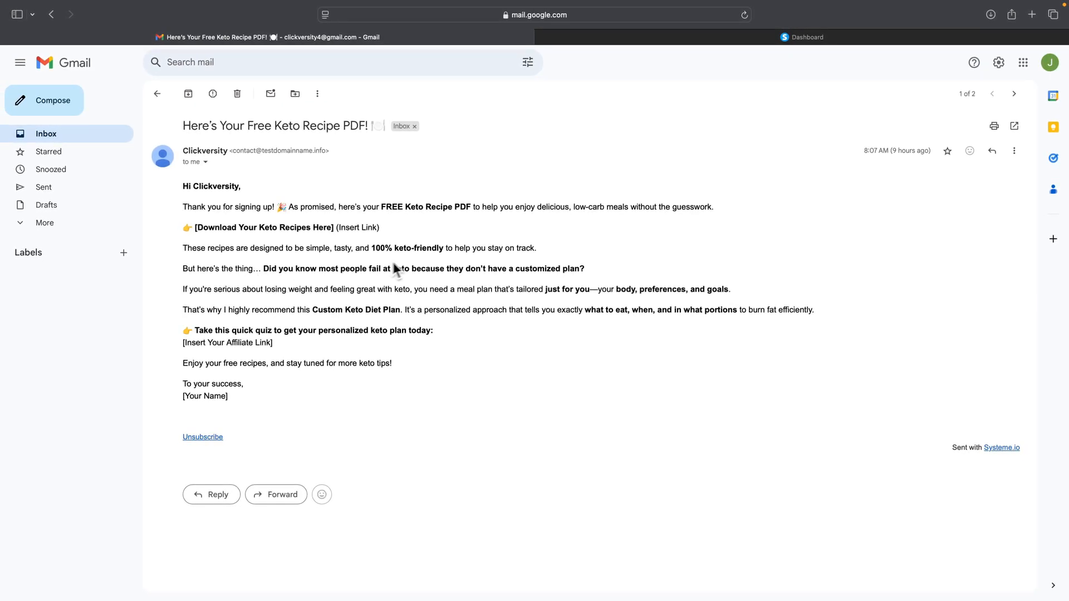
# Step: Switch to the systeme.io dashboard and open the CRM contact list to check the new lead and its tag
pyautogui.click(647, 38)
pyautogui.moveTo(560, 115)
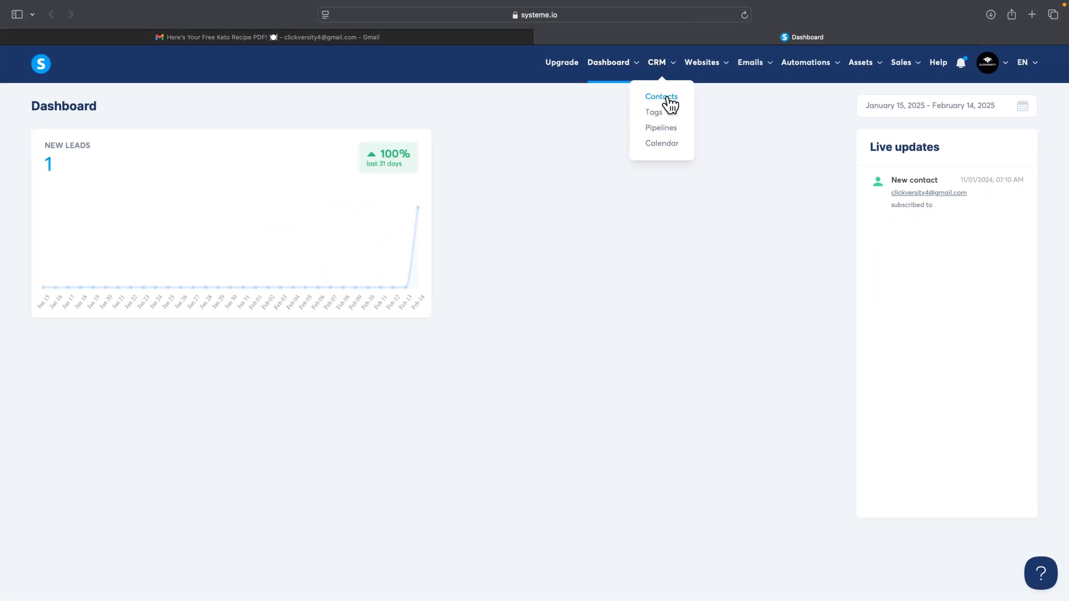
pyautogui.click(667, 99)
pyautogui.moveTo(590, 88)
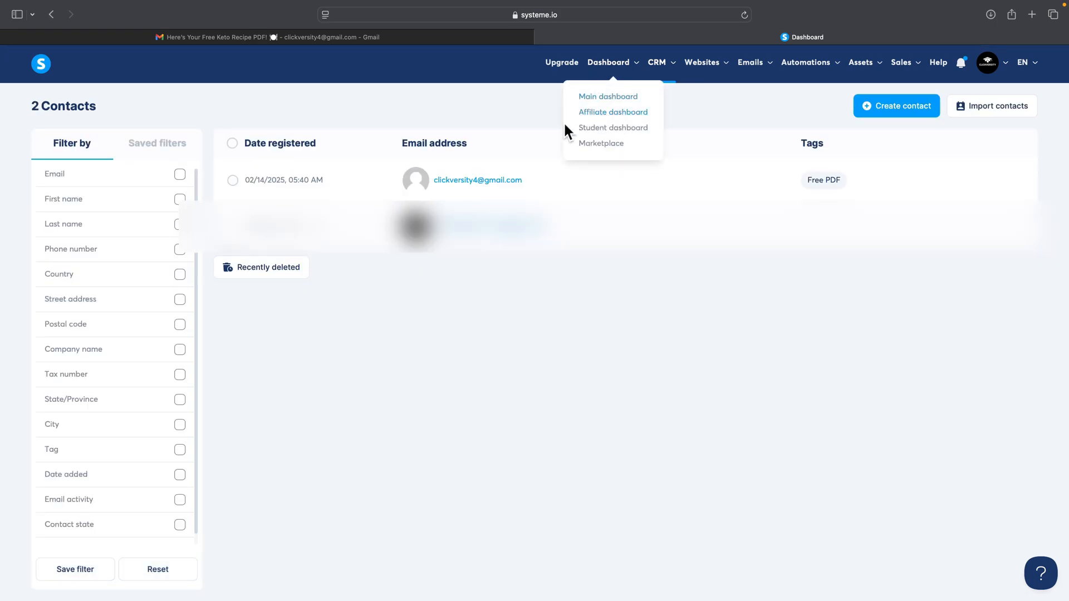